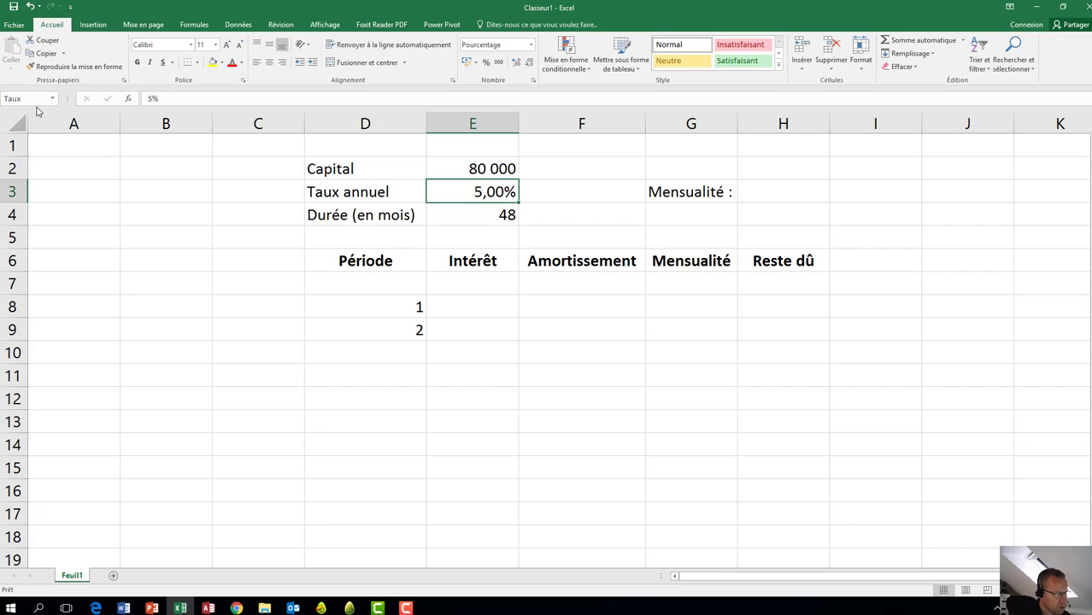
Calculate the monthly payment in H3 with the formula =VPM(Taux;Duree;Capital).
left_click(486, 220)
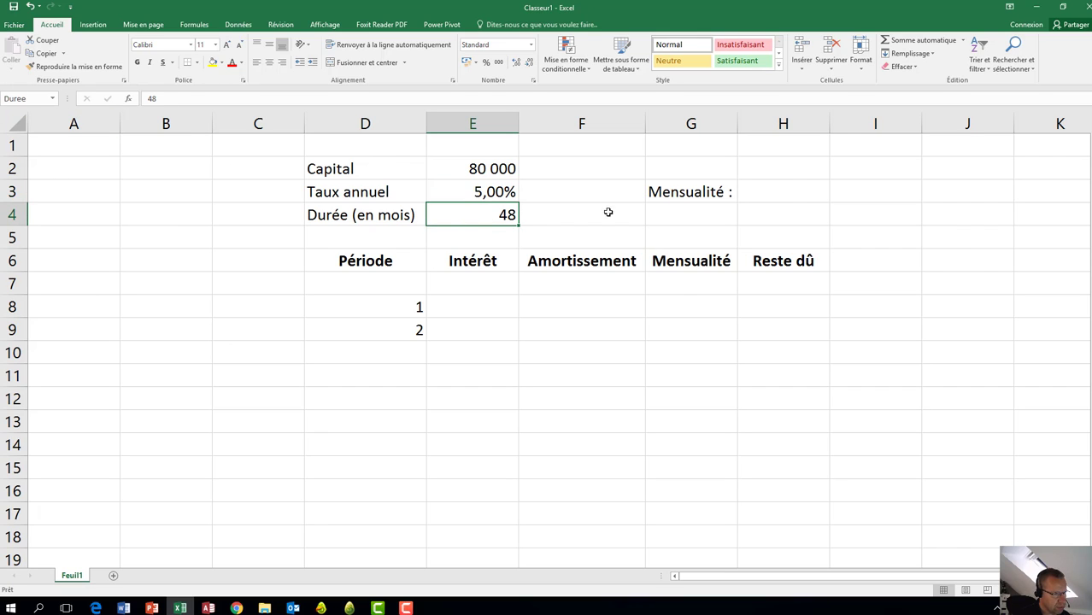
left_click(773, 194)
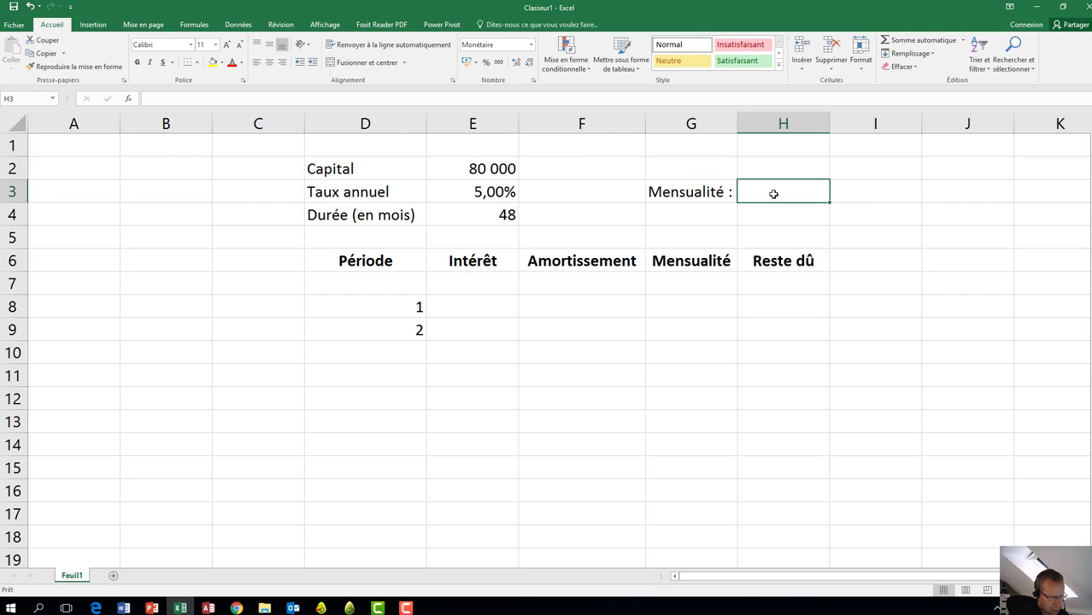
type("=")
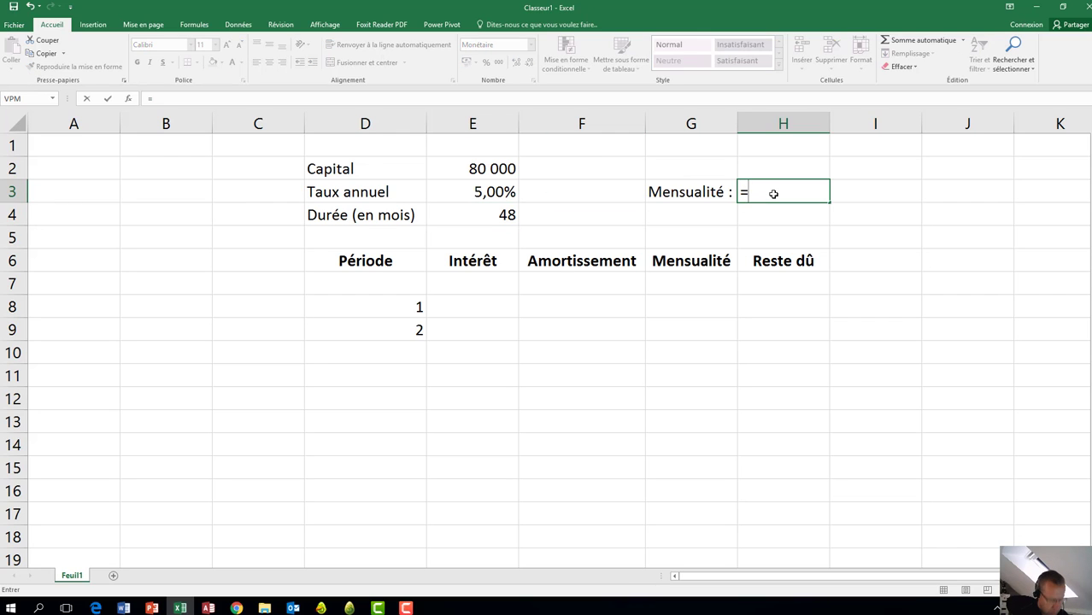
type("VPM")
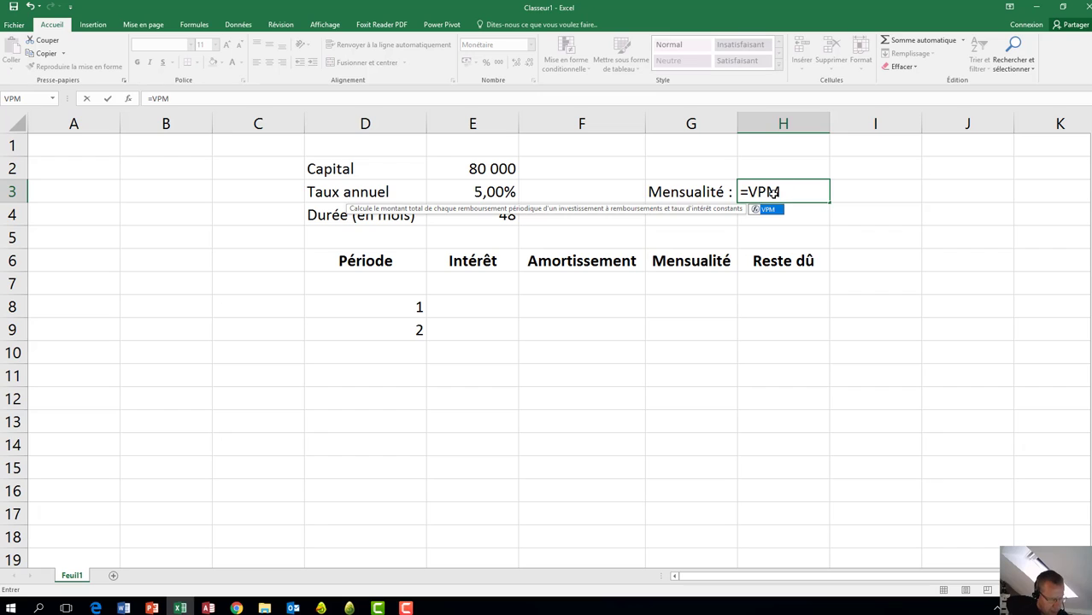
type("(")
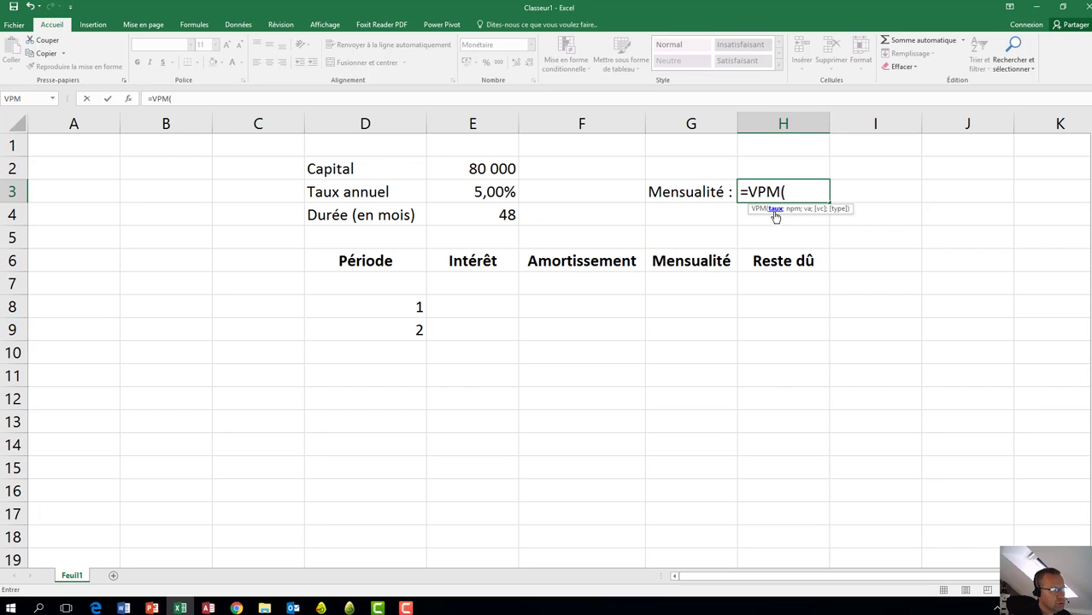
left_click(484, 194)
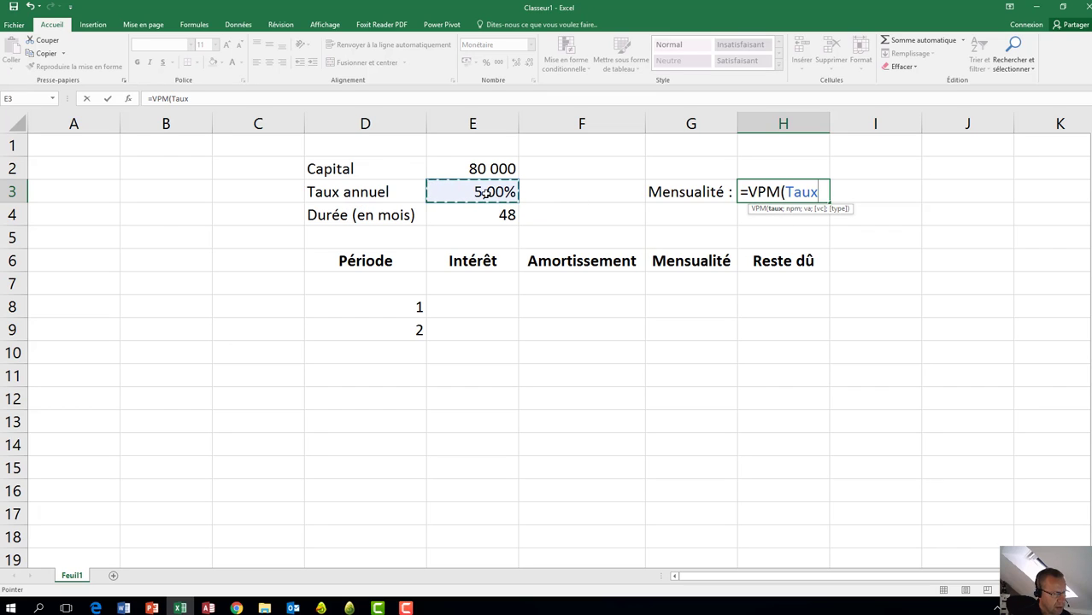
type(";")
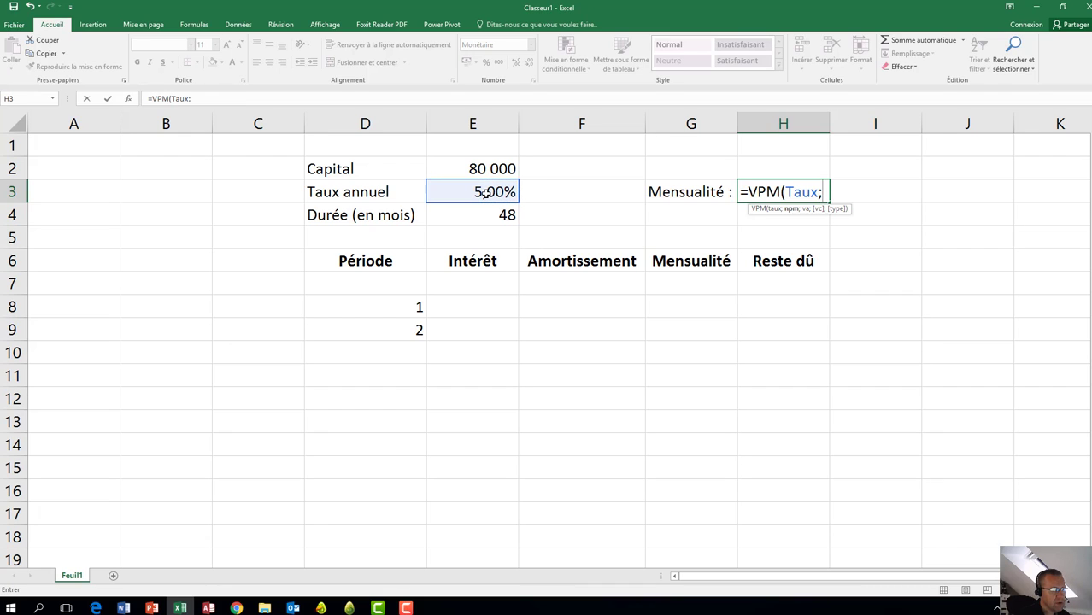
left_click(474, 220)
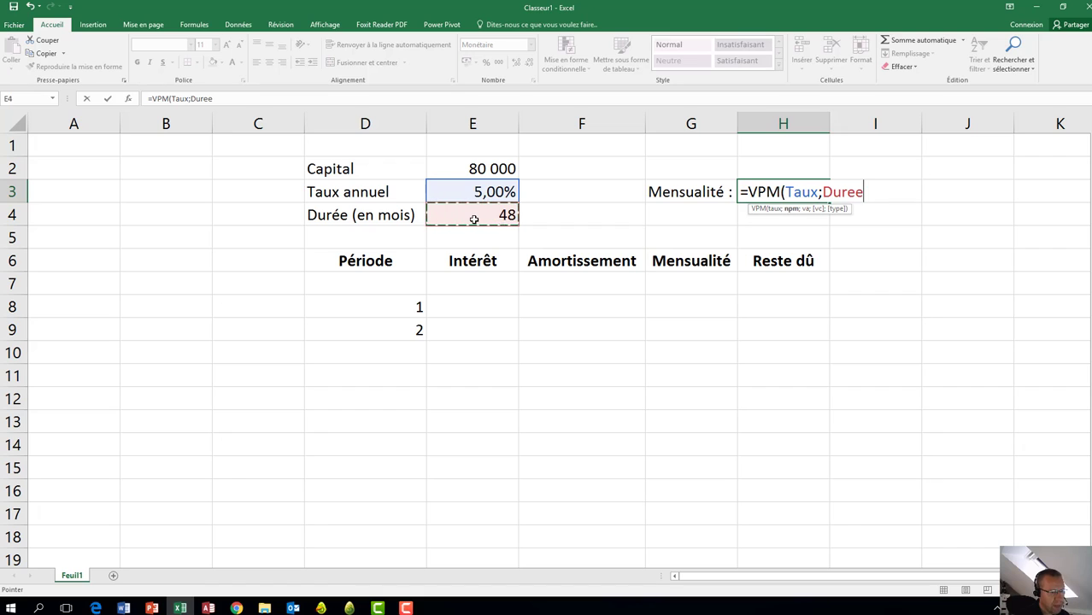
type(";")
left_click(479, 170)
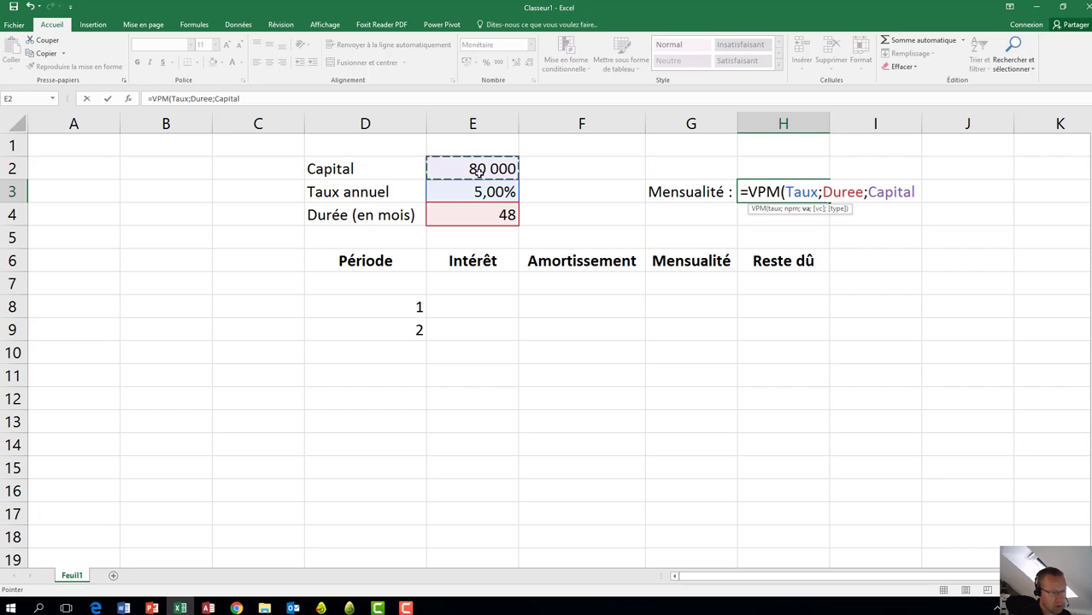
type(";")
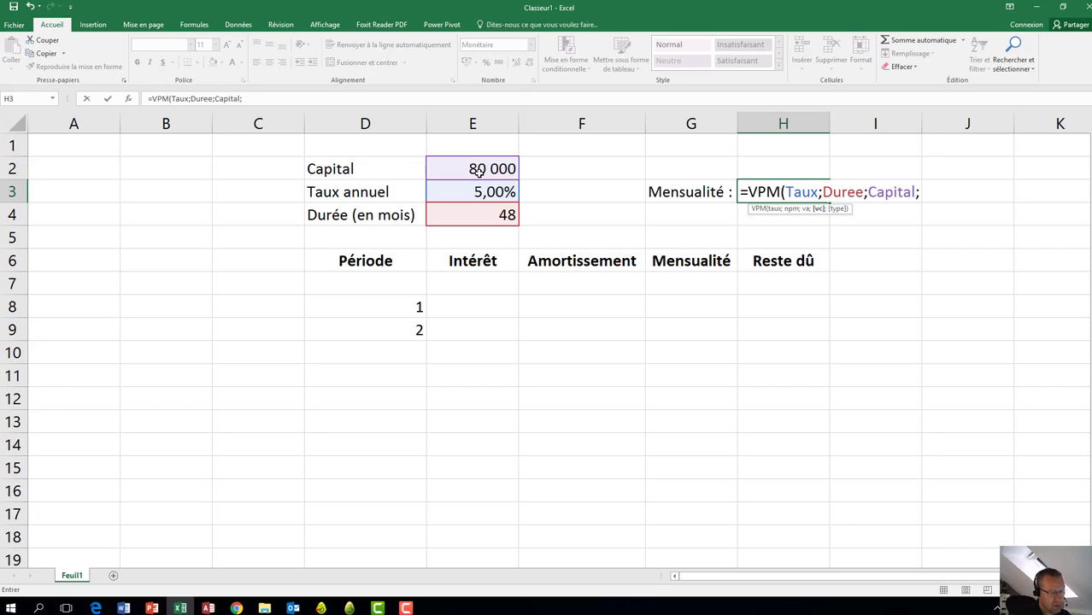
key("BackSpace")
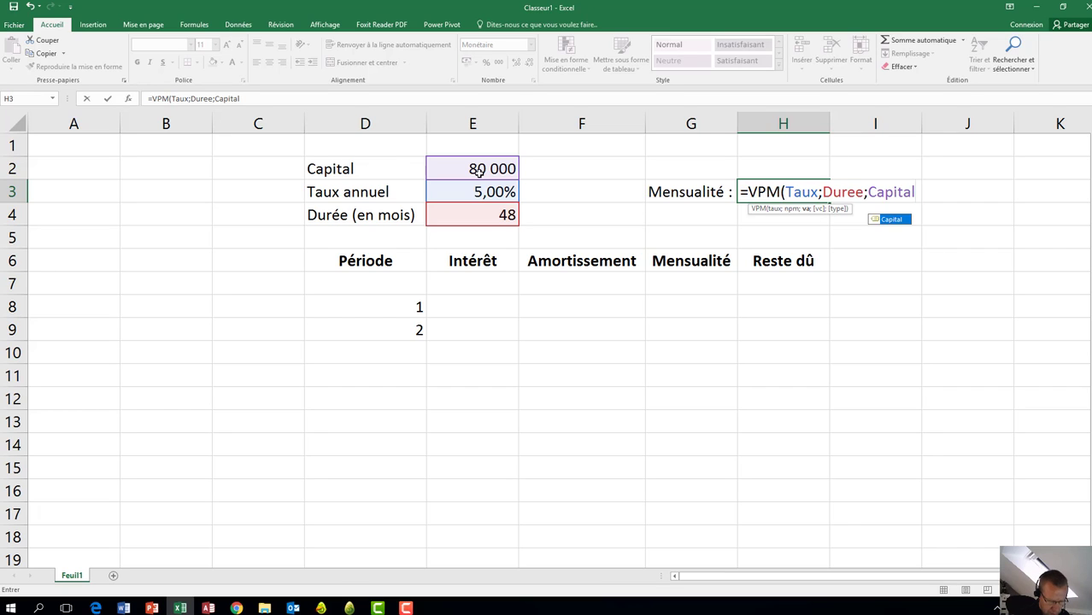
type(")")
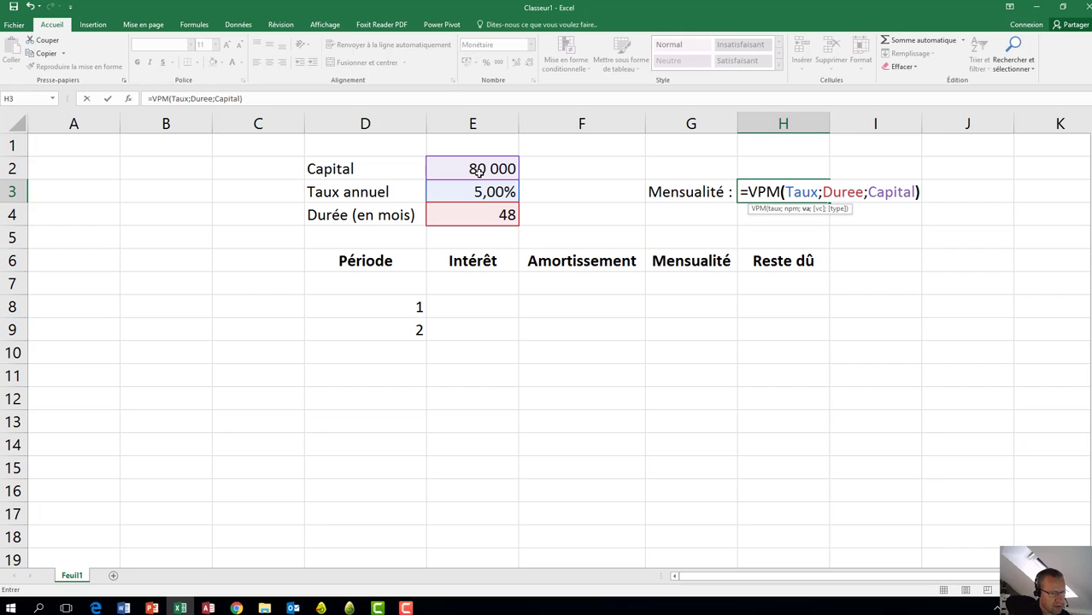
key("Return")
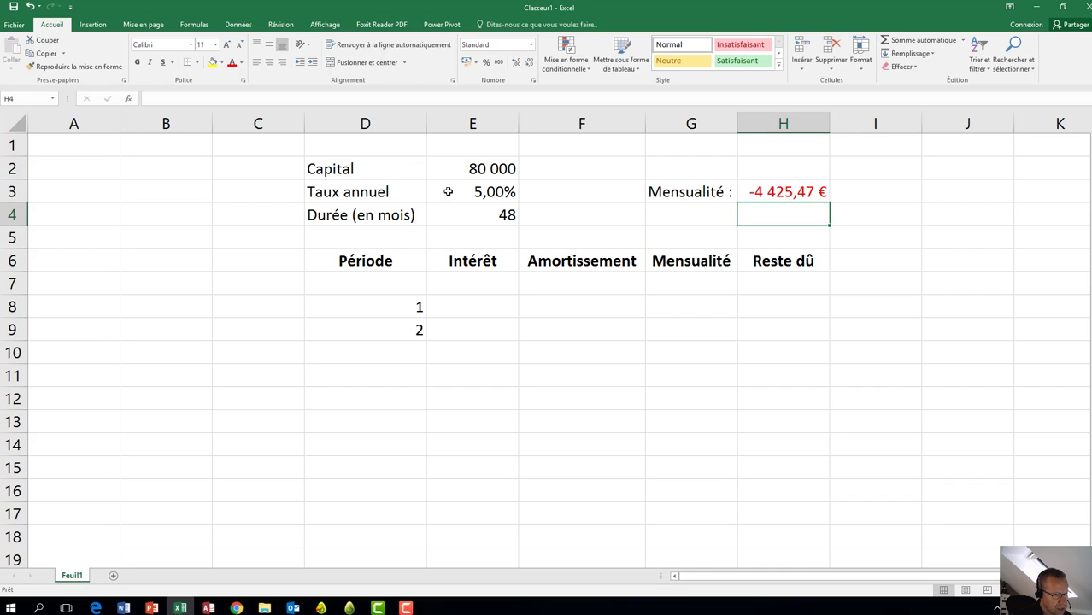
Divide the rate argument by 12 in the H3 payment formula, giving =VPM(Taux/12;Duree;Capital).
left_click(785, 195)
double_click(785, 195)
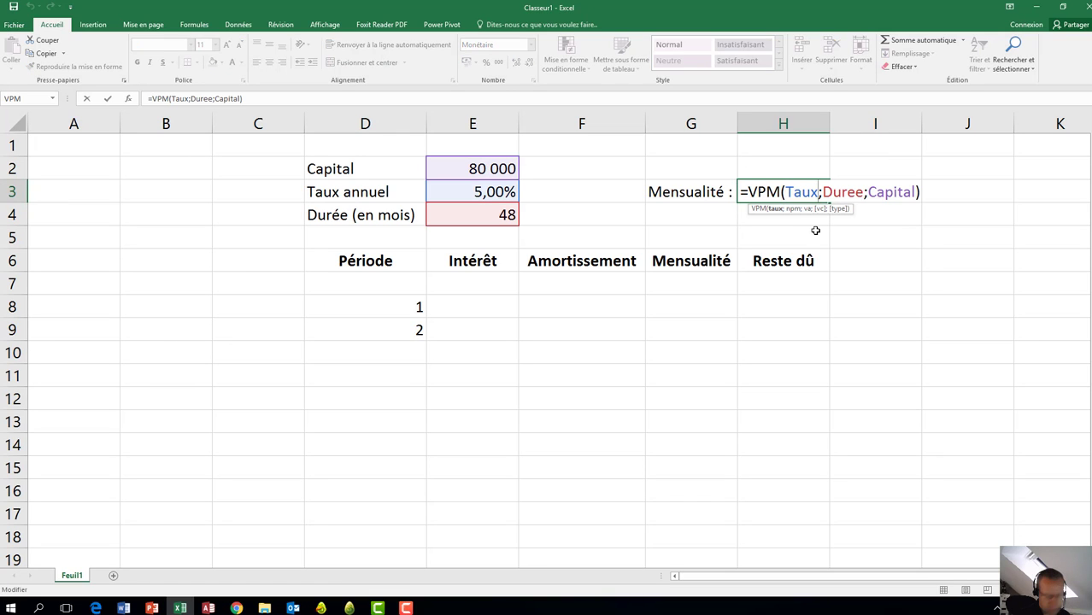
type("/12")
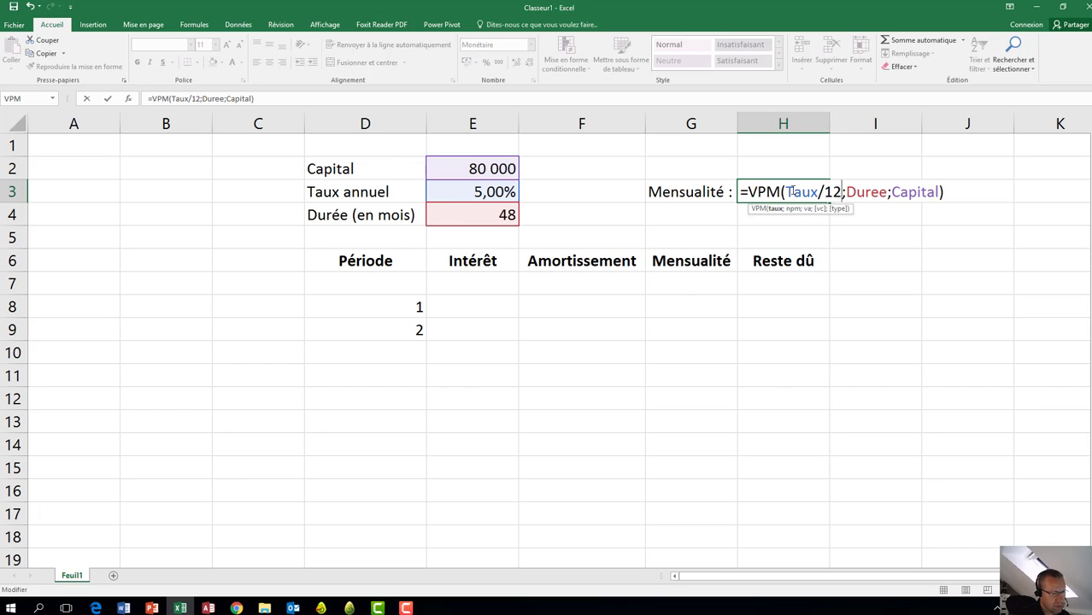
key("Return")
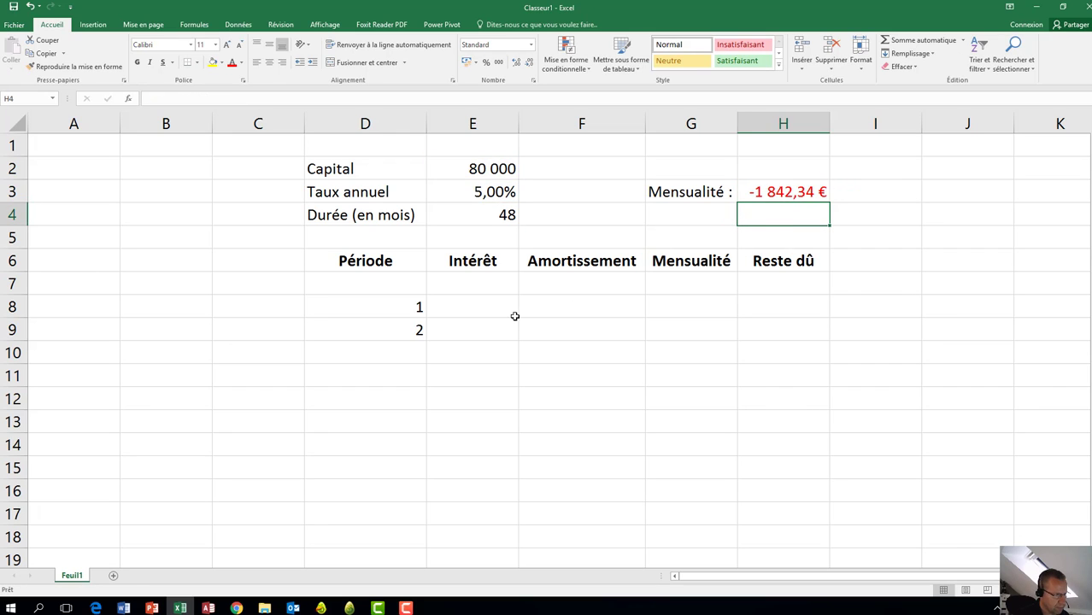
Set the opening balance in H7, under Reste dû, equal to the capital in E2.
left_click(485, 305)
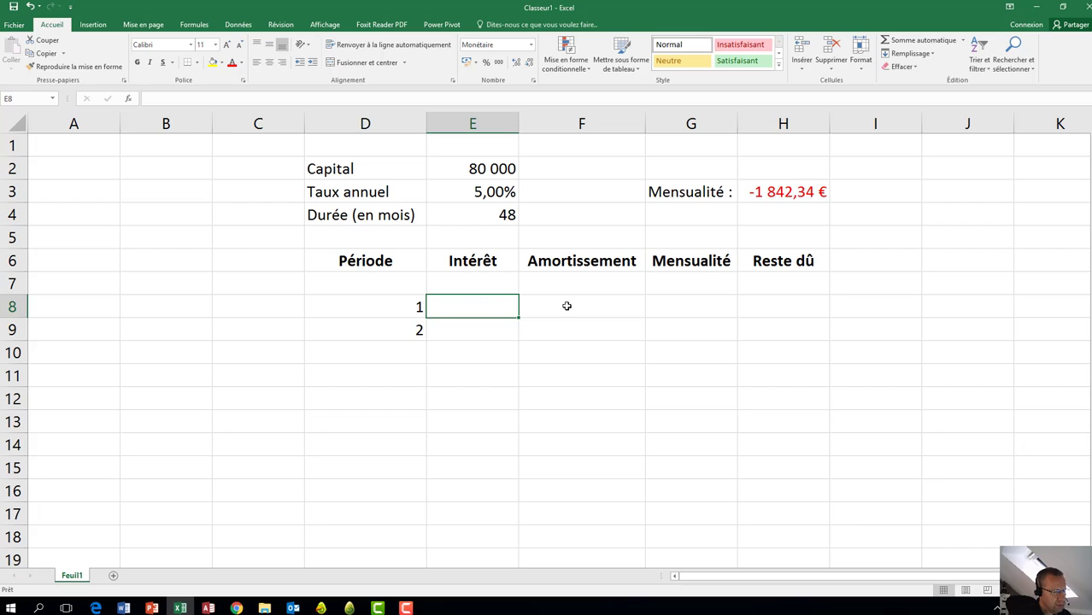
left_click(774, 285)
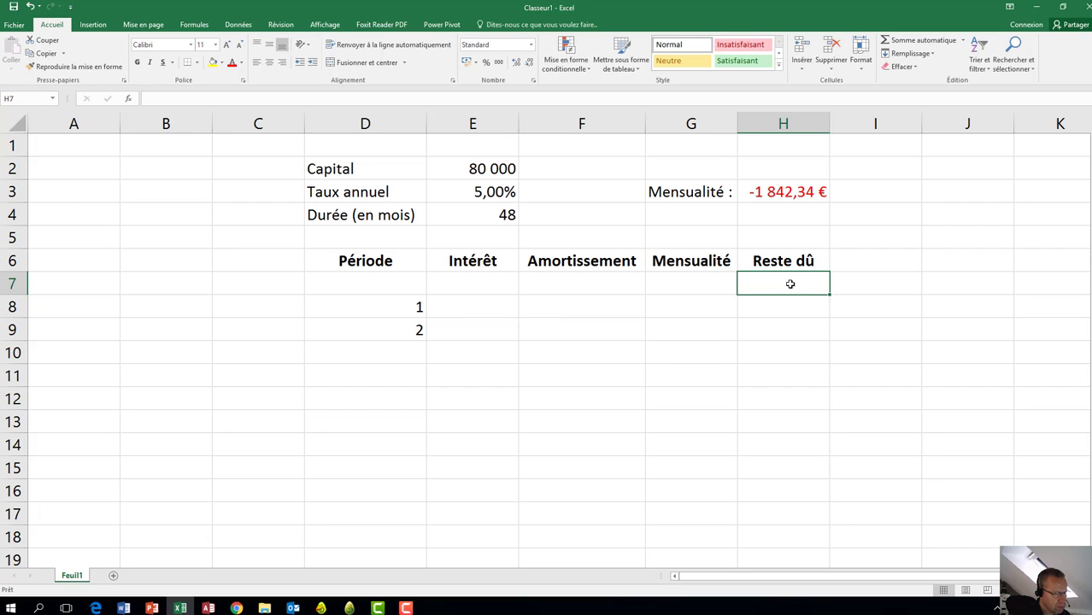
type("=")
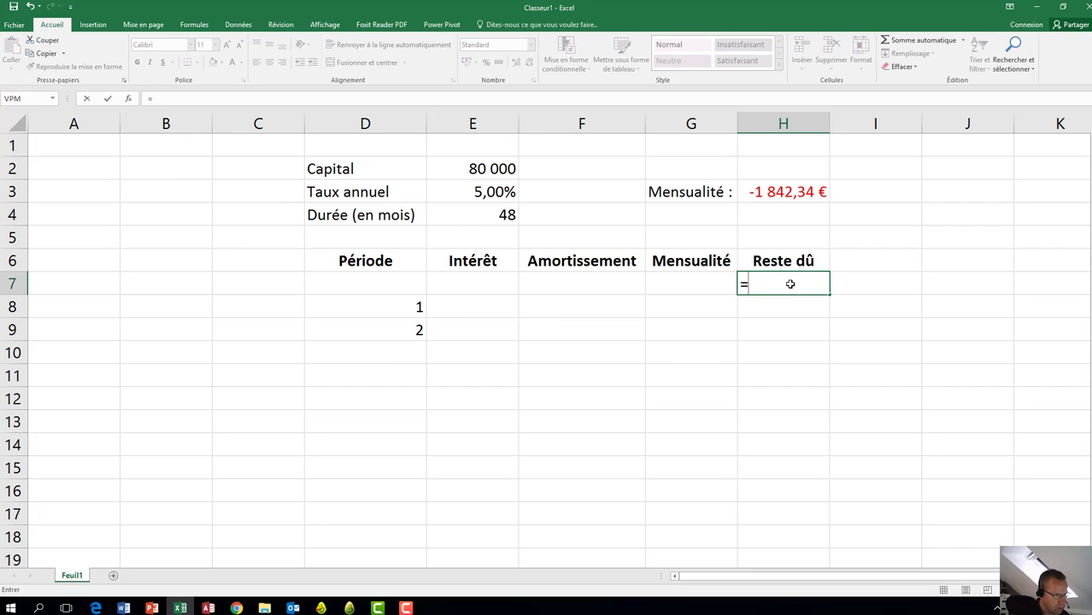
left_click(493, 165)
key("Return")
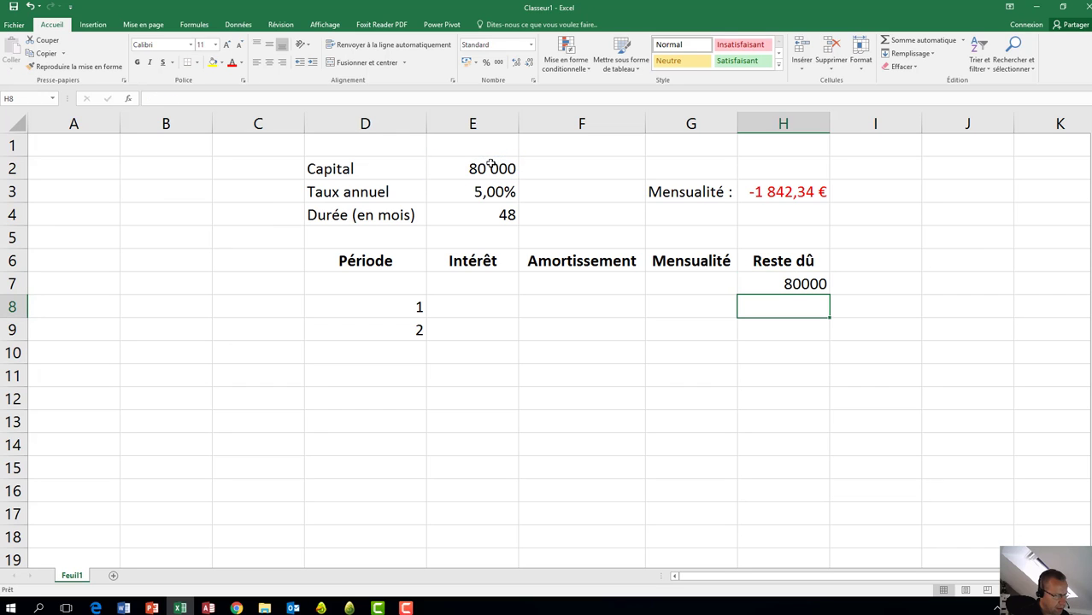
Calculate the first period's interest in E8 with the formula =INTPER(Taux/12;D8;Duree;Capital).
left_click(477, 307)
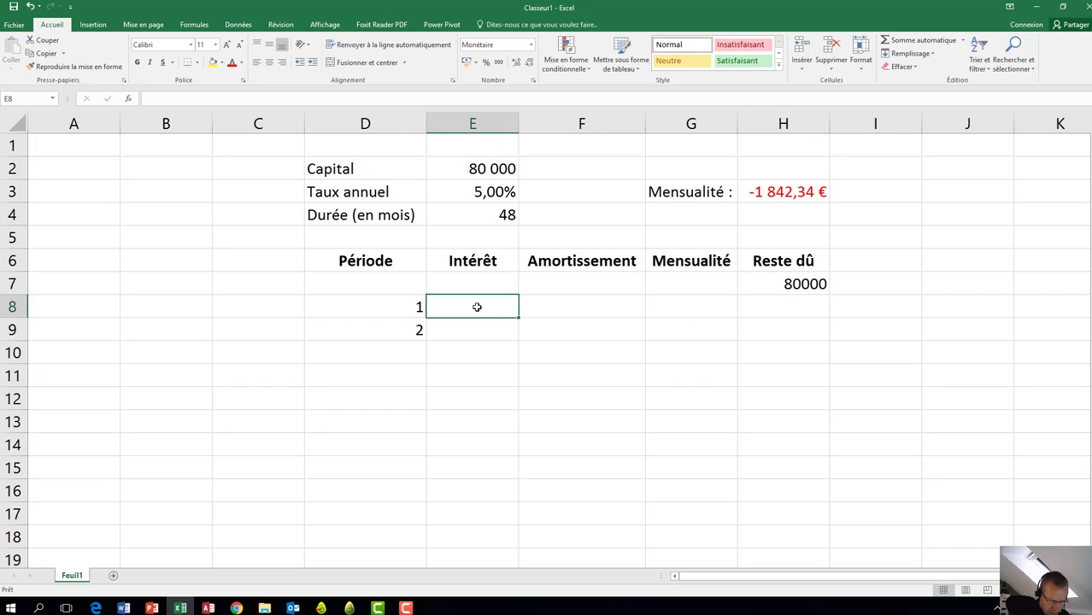
type("=")
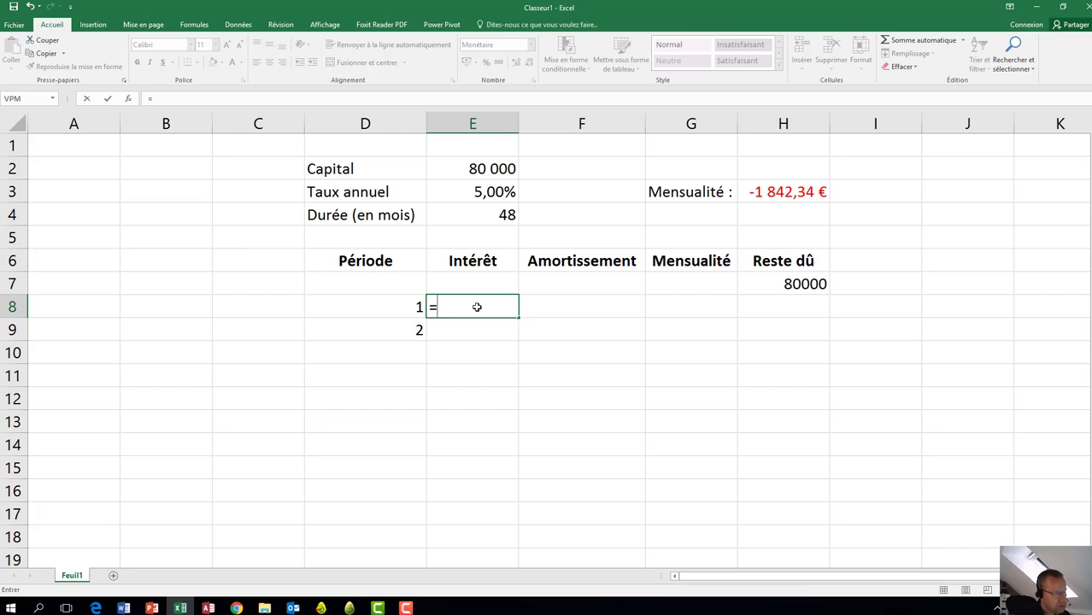
type("int")
key("Down")
key("Down")
key("Down")
key("Down")
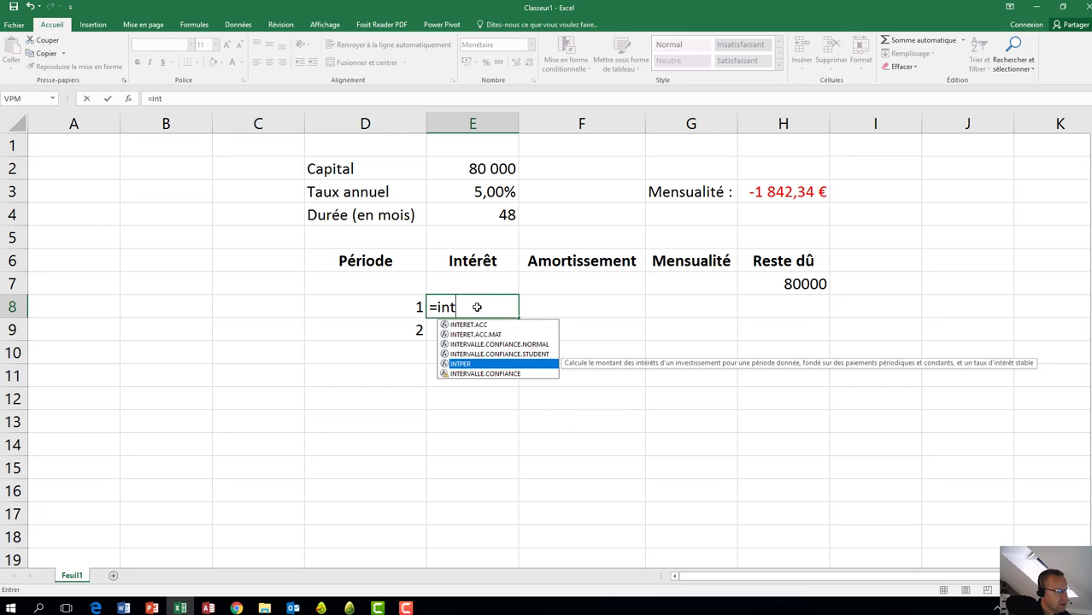
key("Tab")
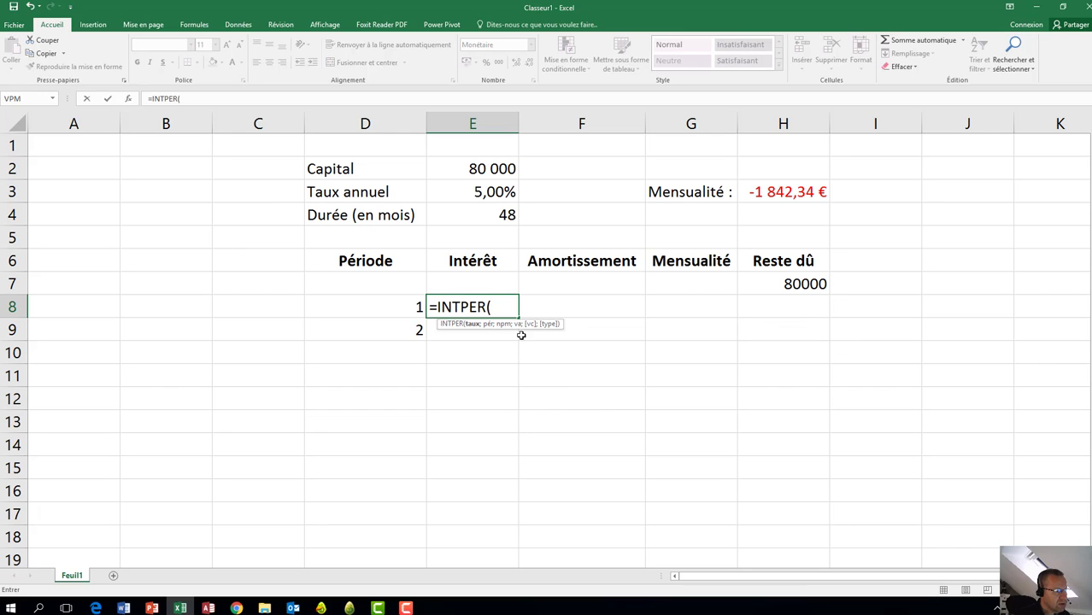
left_click(484, 195)
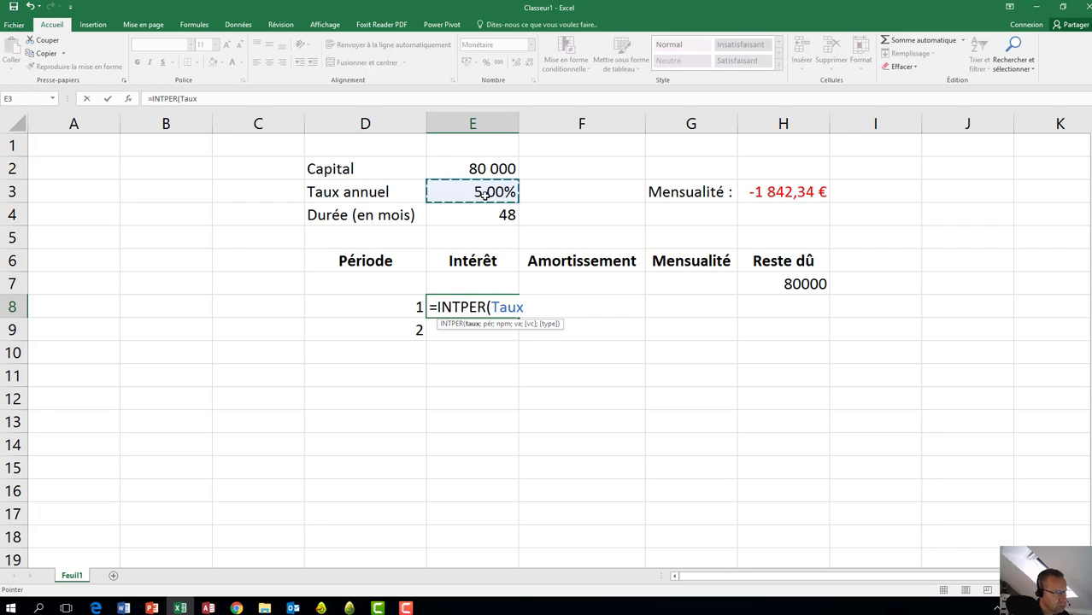
type("/12")
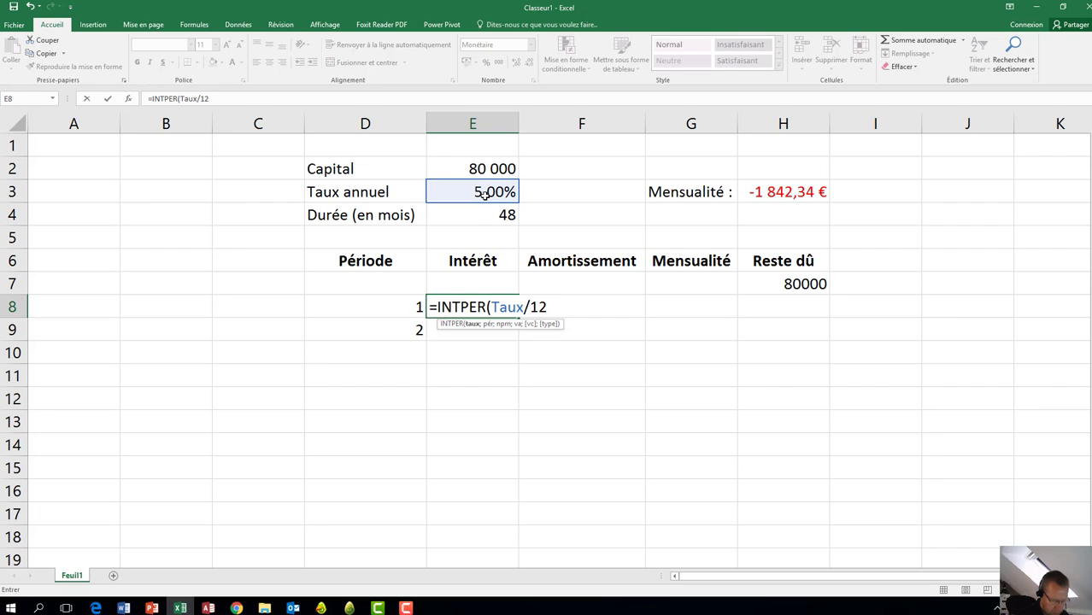
type(";")
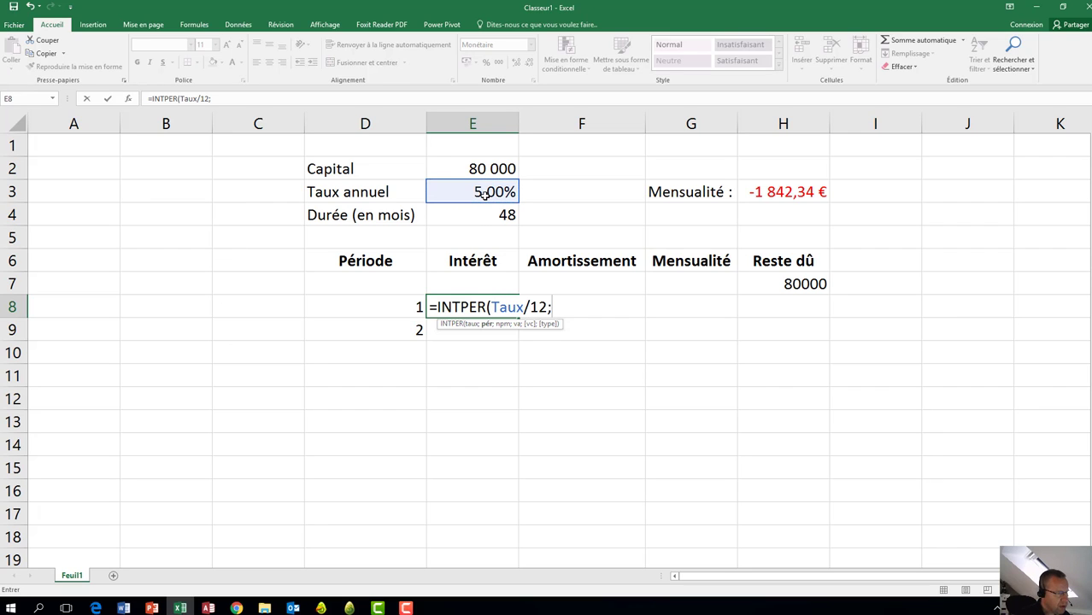
left_click(377, 304)
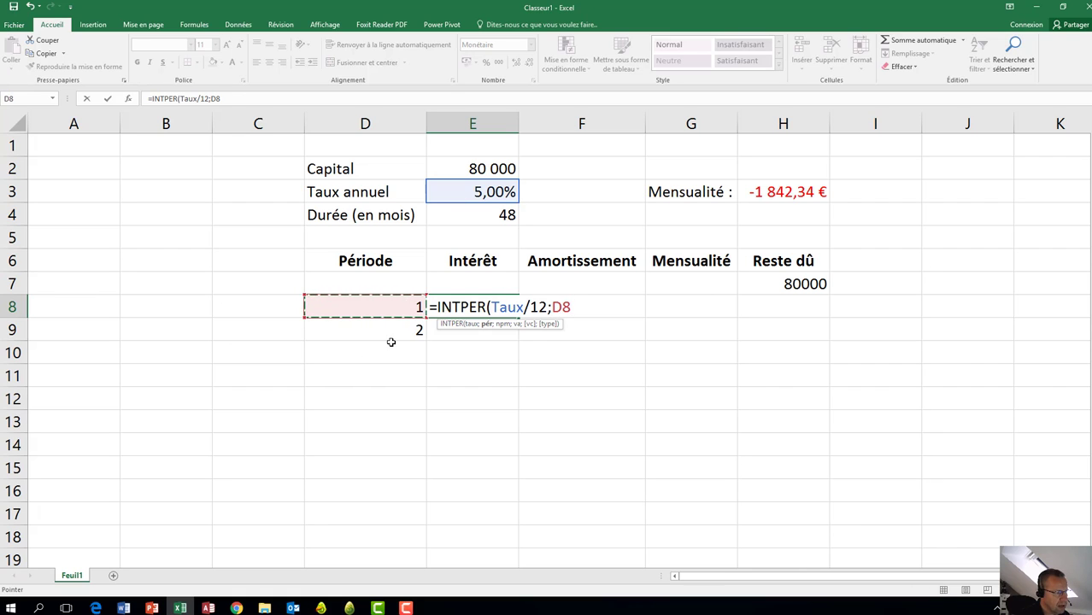
type(";")
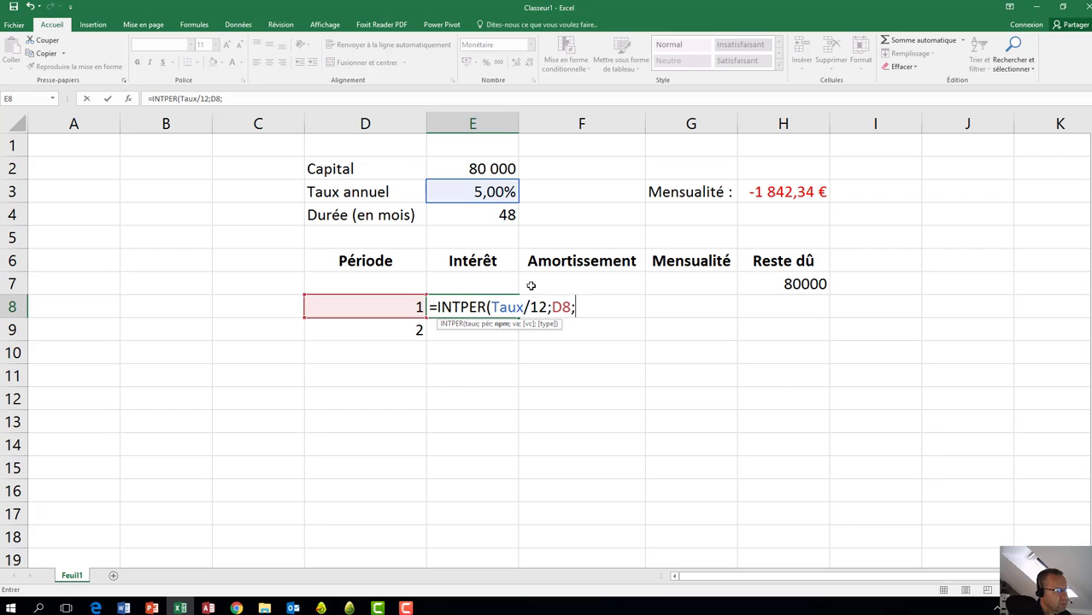
left_click(496, 215)
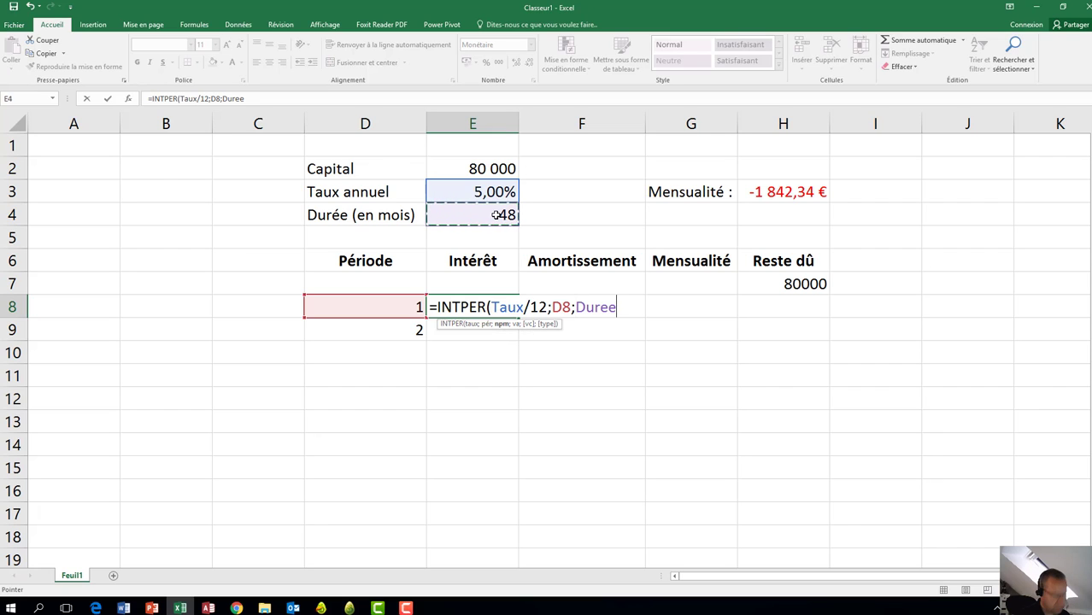
type(";")
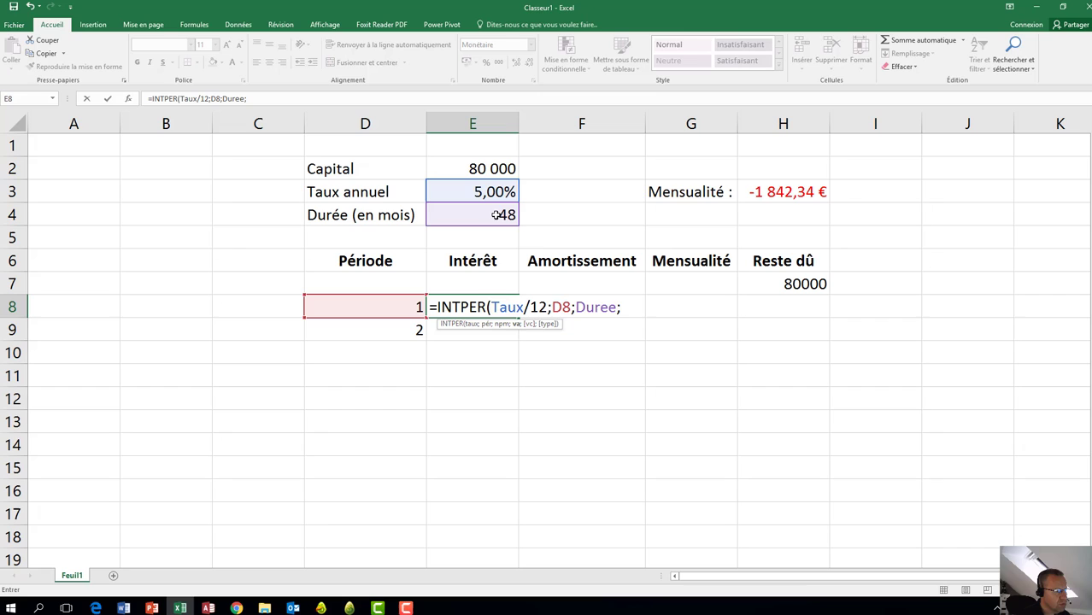
left_click(485, 168)
type(")")
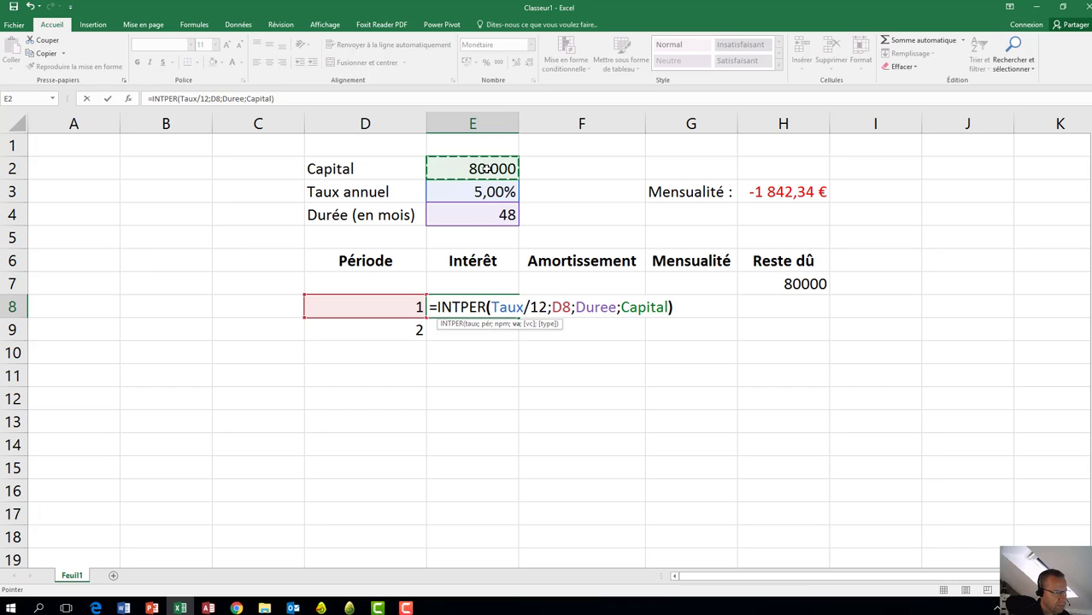
key("Return")
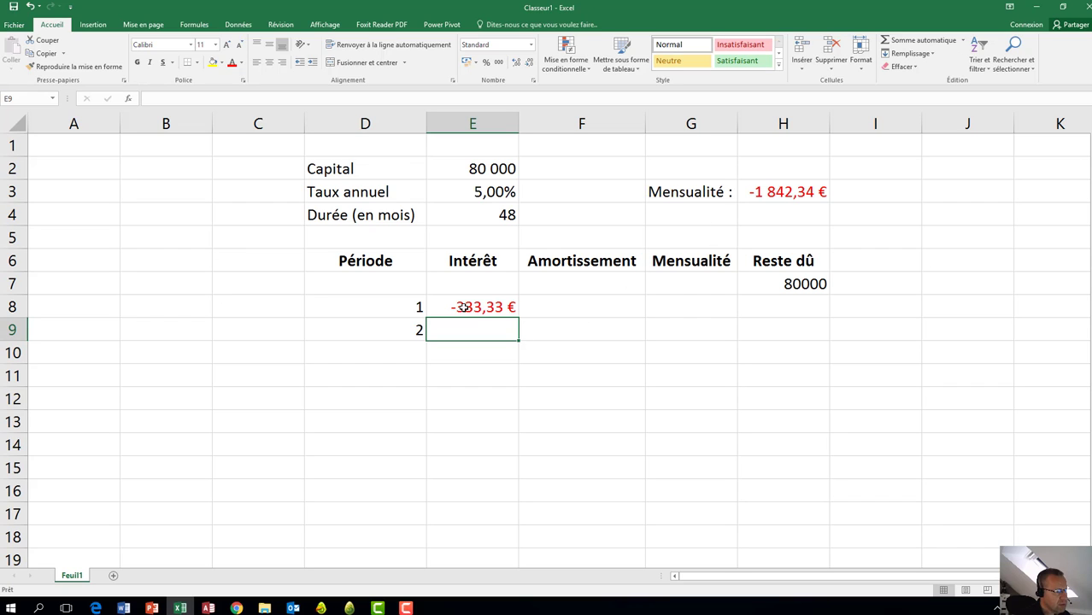
Put a minus sign before VPM in the H3 payment formula to reverse its sign.
left_click(781, 192)
double_click(772, 192)
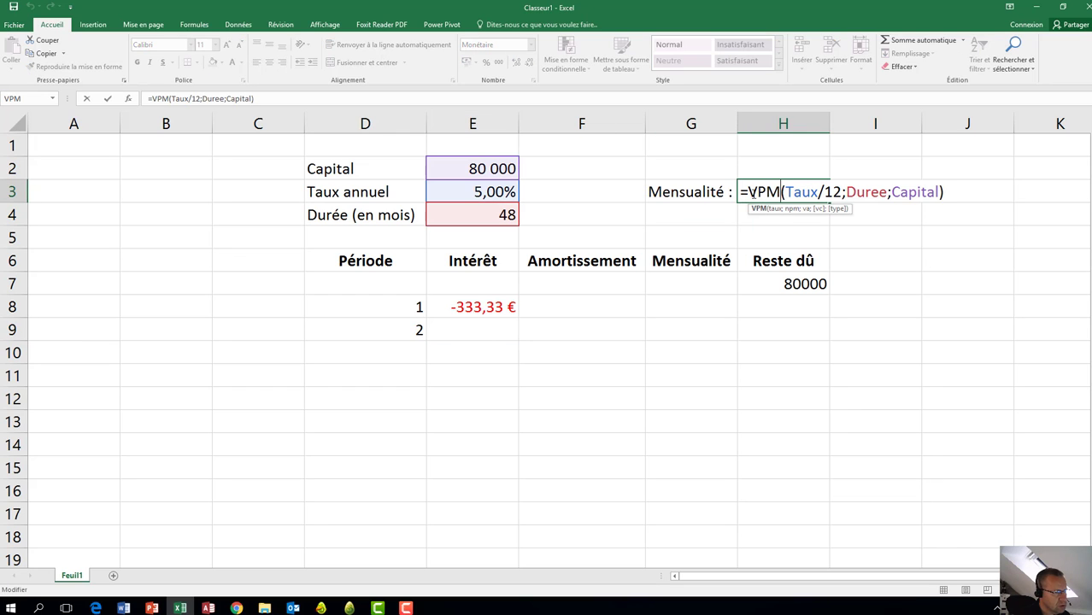
type("-")
key("Return")
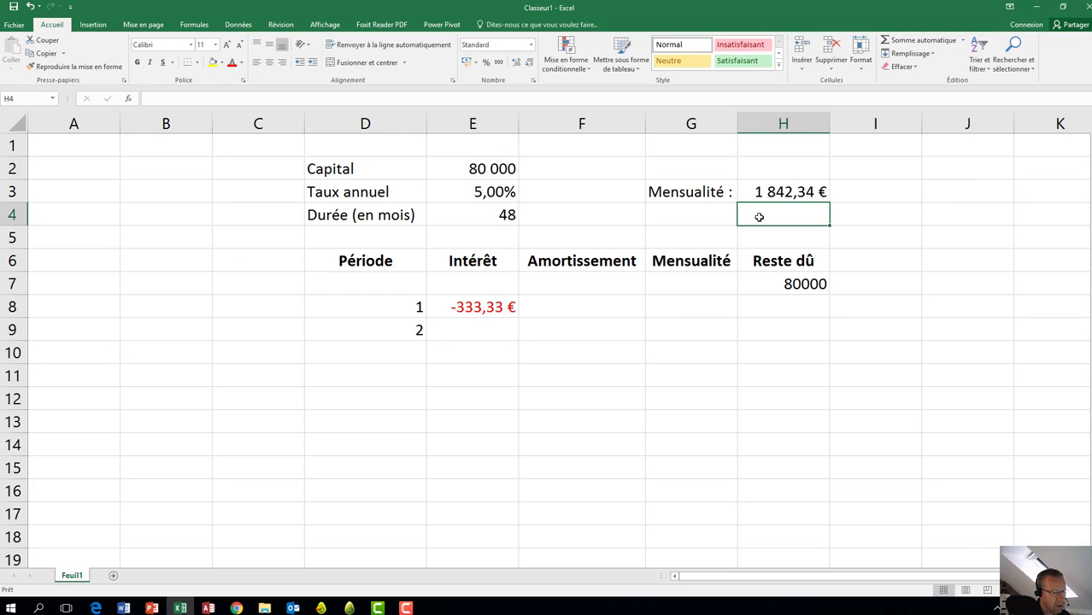
Put a minus sign before INTPER in the E8 interest formula, giving =-INTPER(Taux/12;D8;Duree;Capital).
double_click(452, 308)
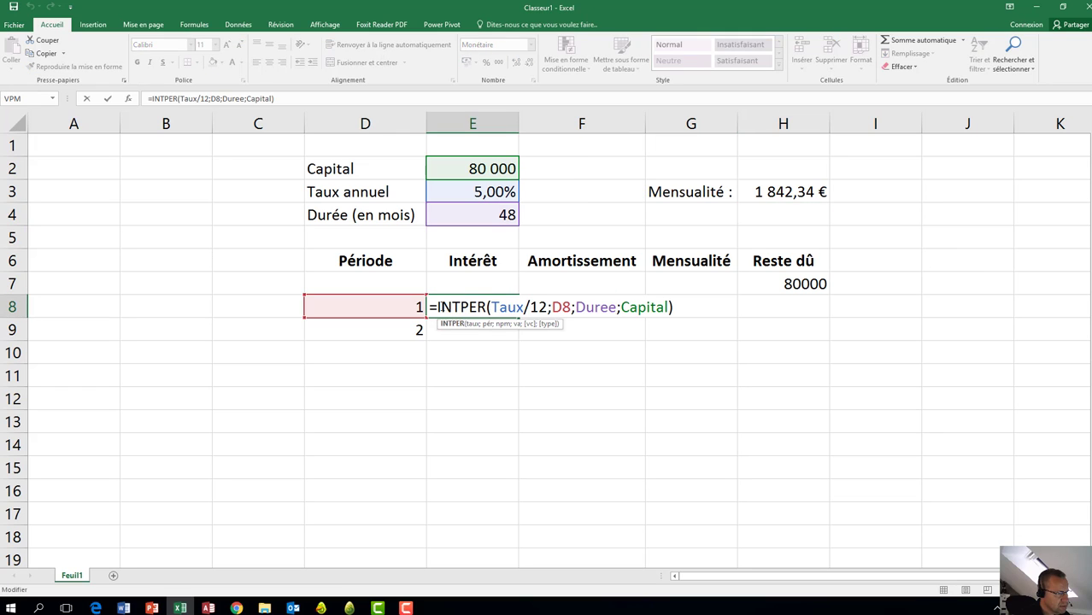
left_click(438, 307)
type("-")
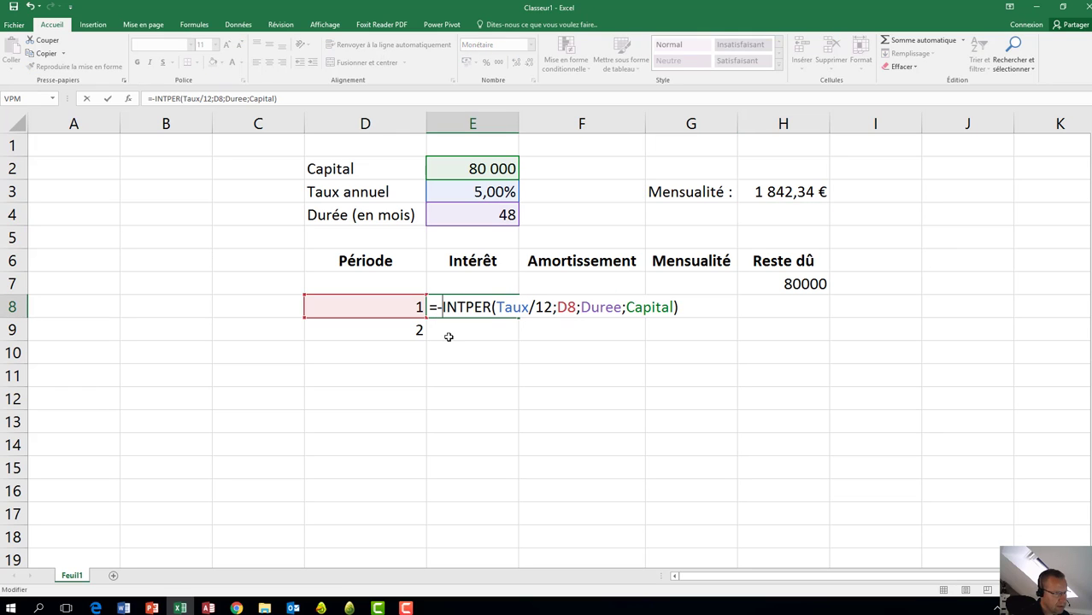
key("Return")
Calculate the first period's principal in F8, under Amortissement, with the formula =PRINCPER(Taux;D8;Duree;Capital).
left_click(583, 307)
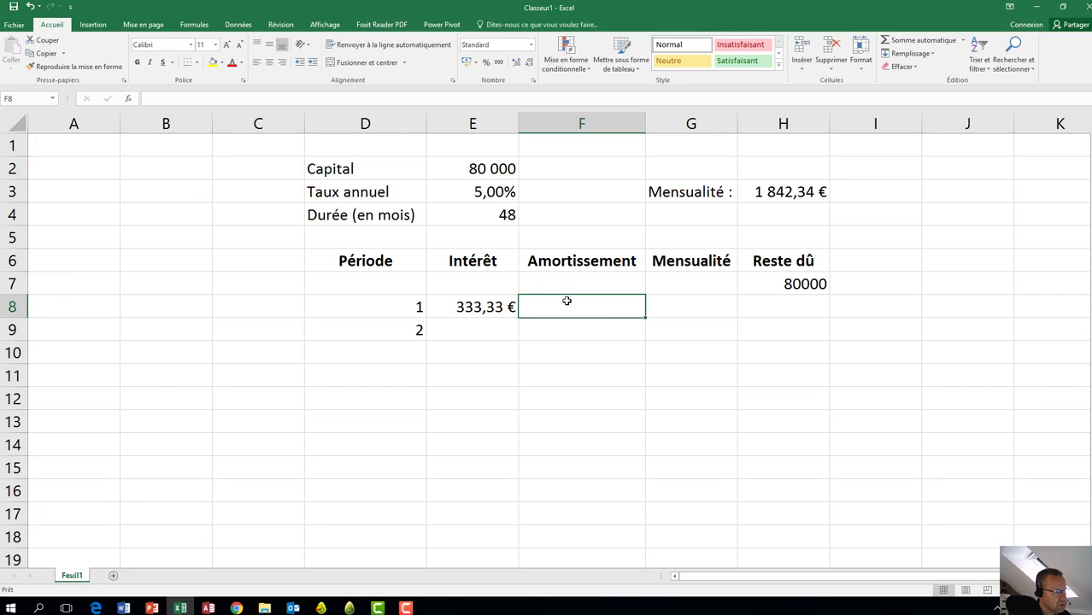
double_click(576, 307)
type("=")
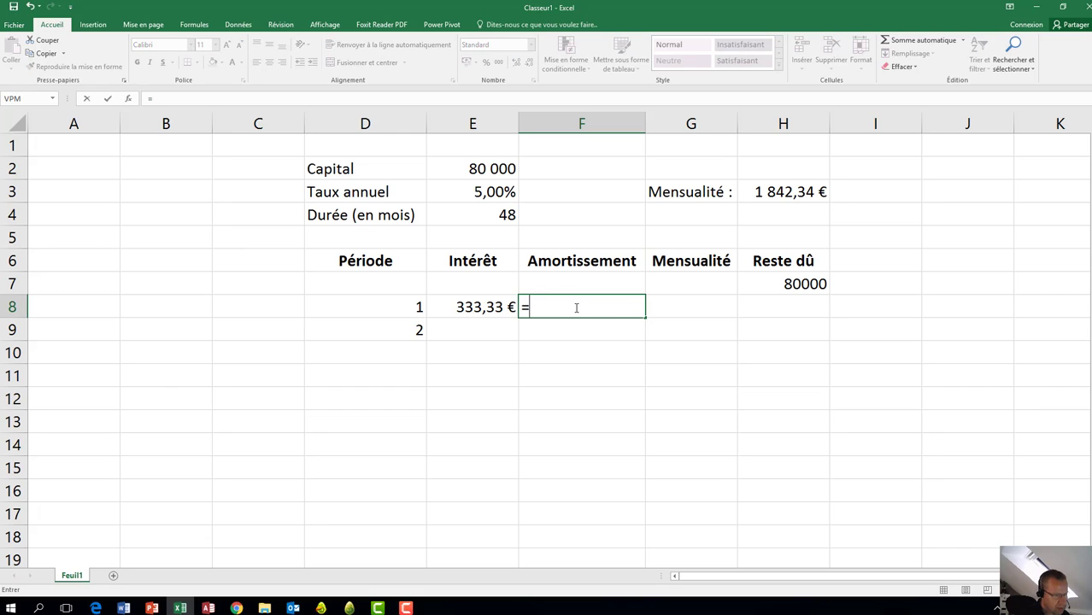
type("prin")
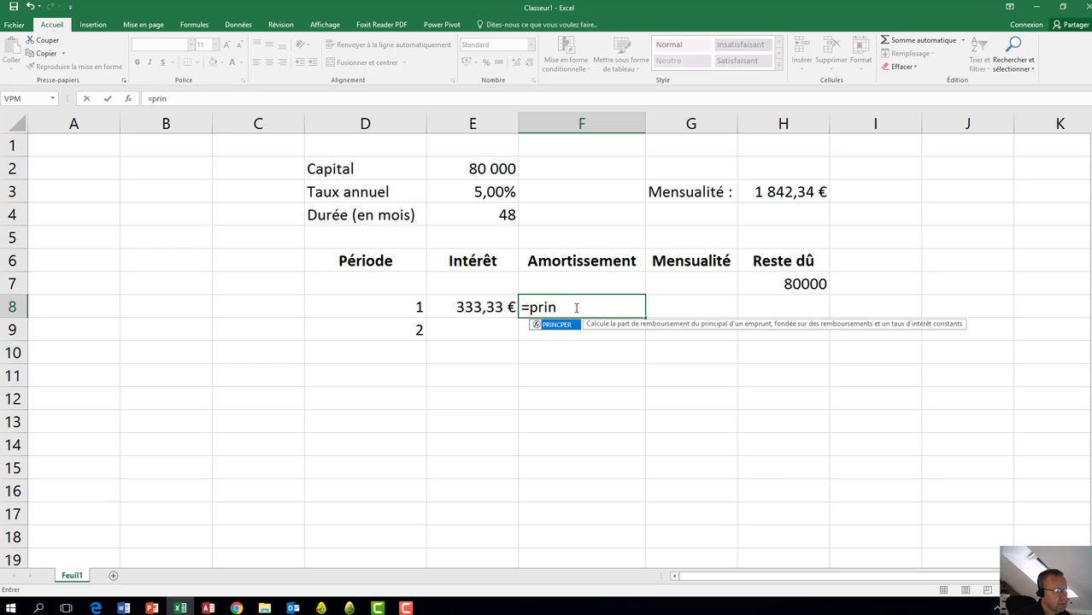
key("Tab")
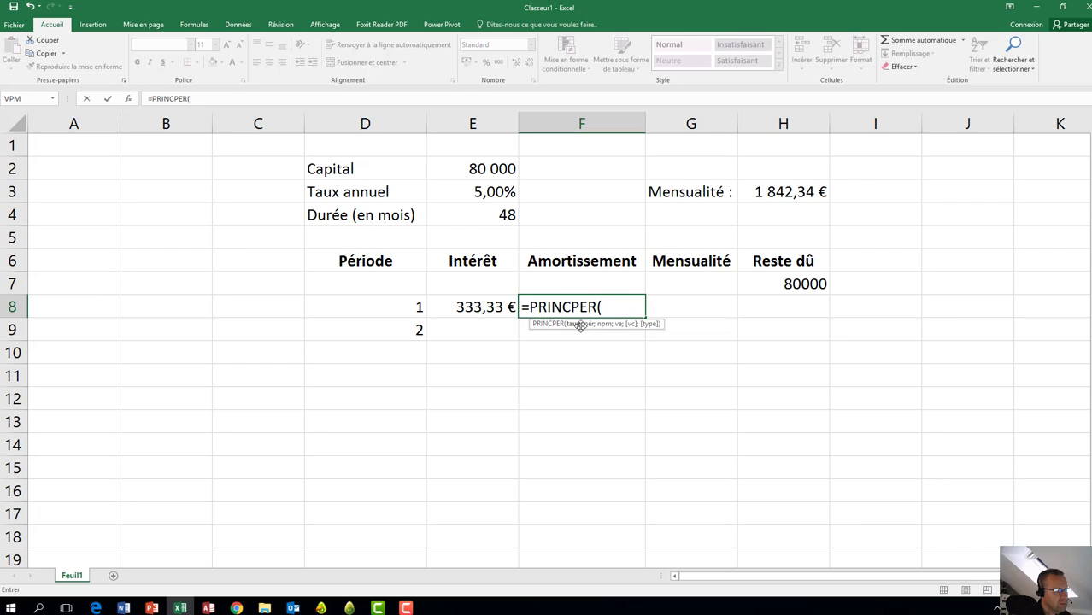
left_click(494, 194)
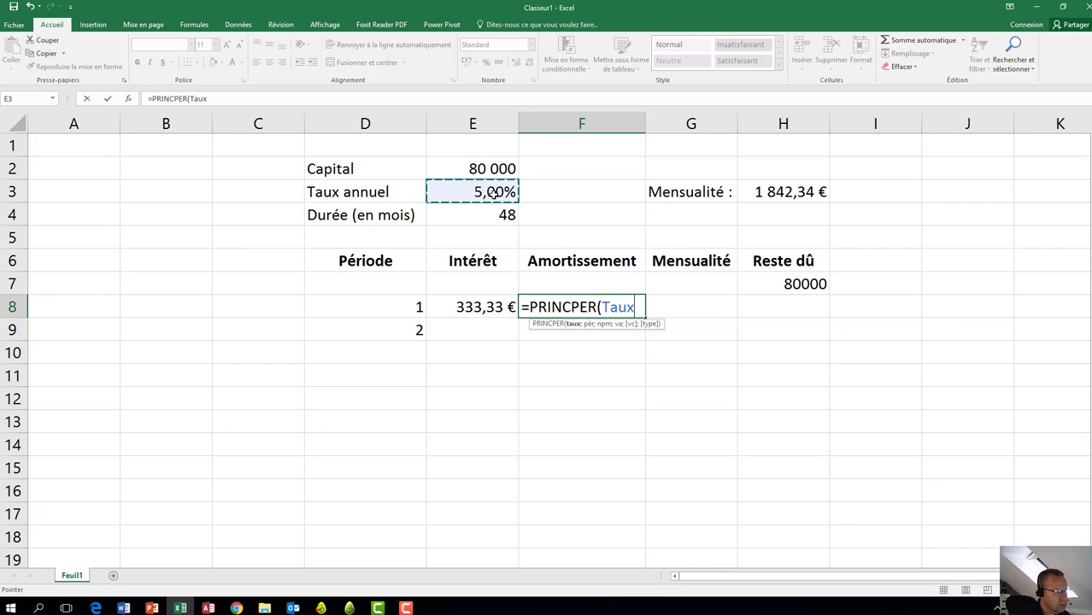
type(";")
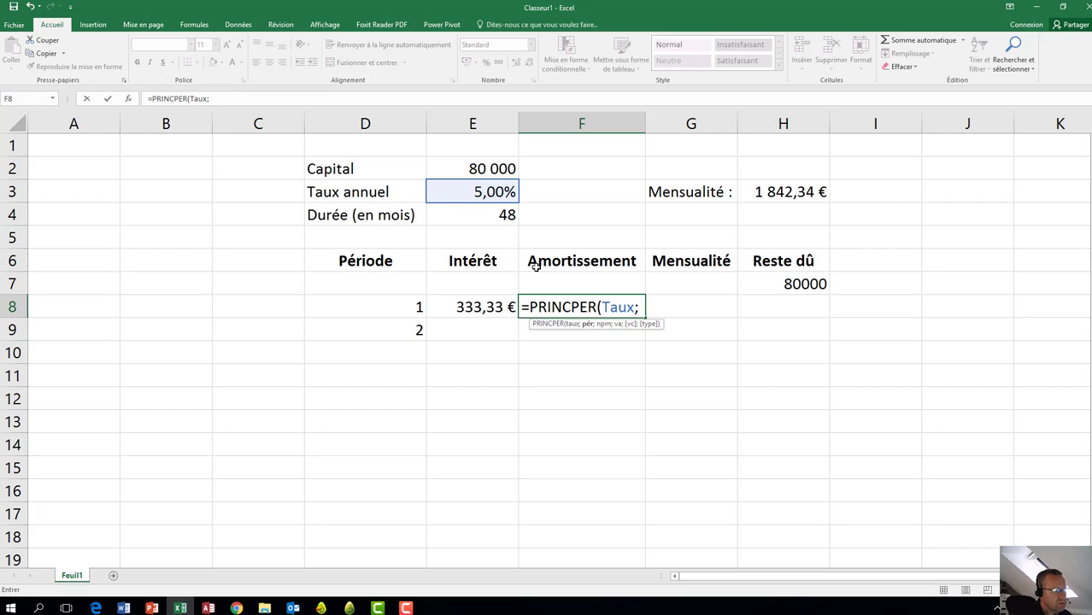
left_click(406, 307)
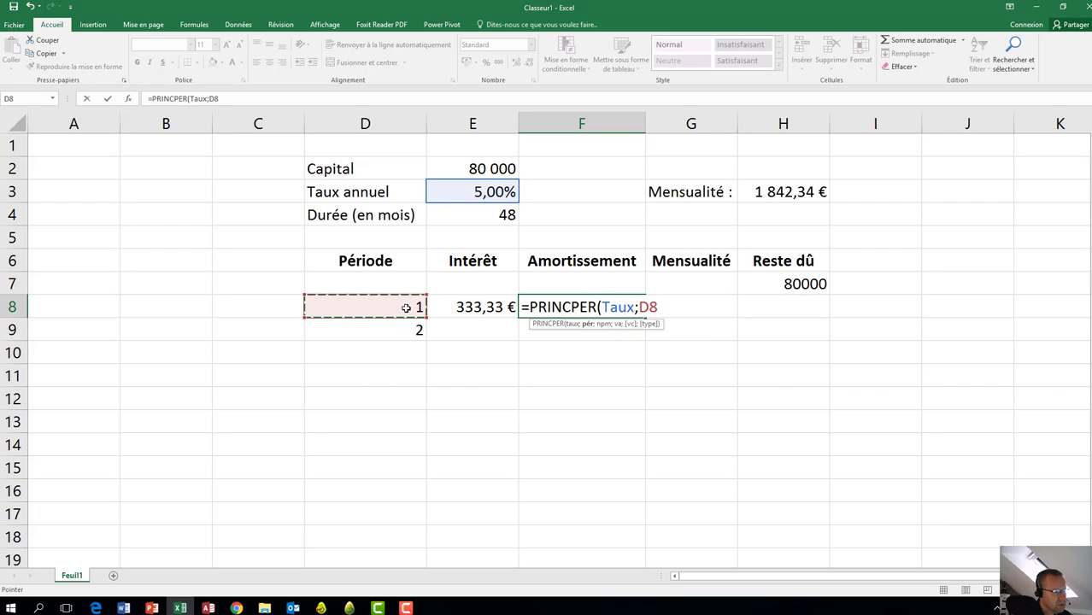
type(";")
left_click(482, 214)
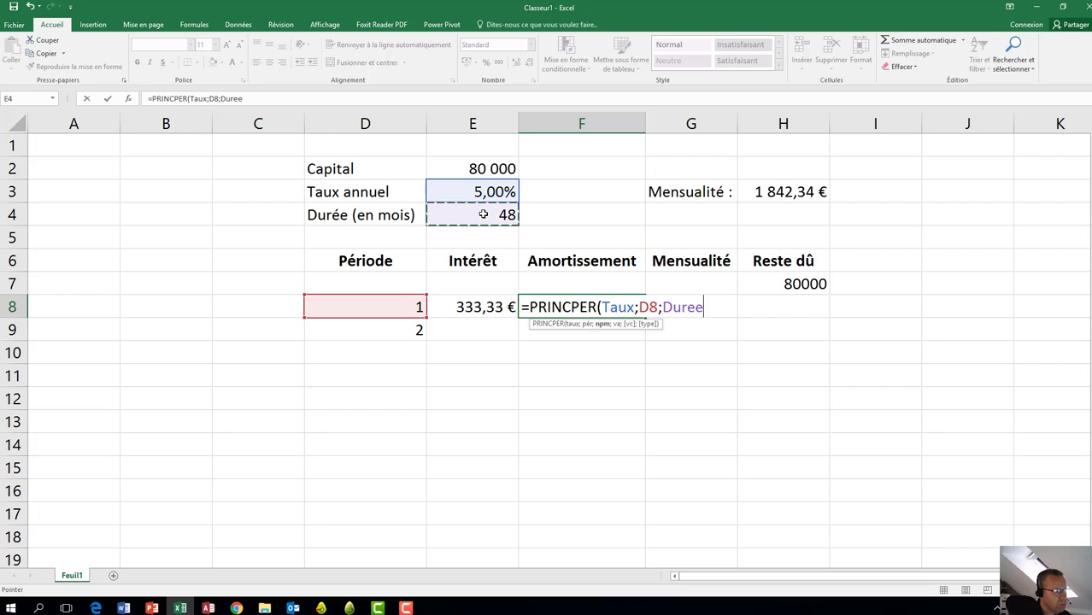
type(";")
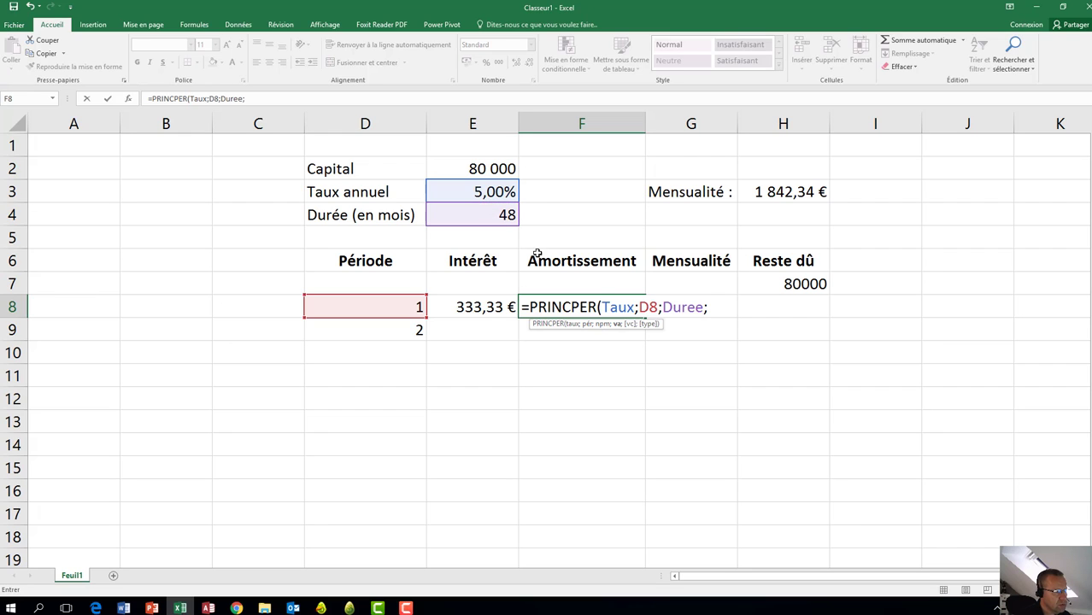
left_click(486, 167)
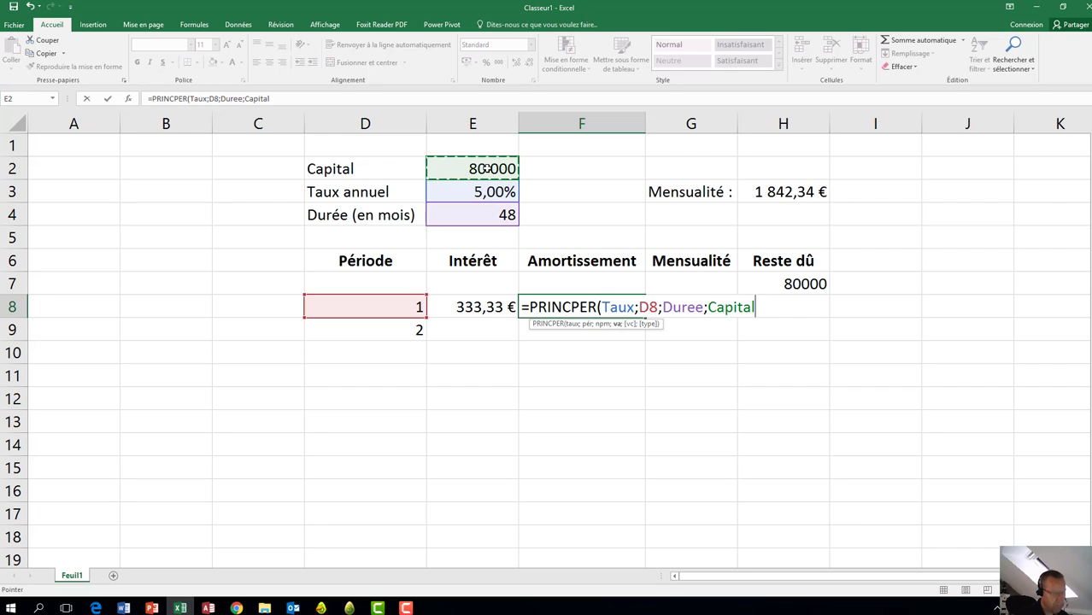
type(")")
key("Return")
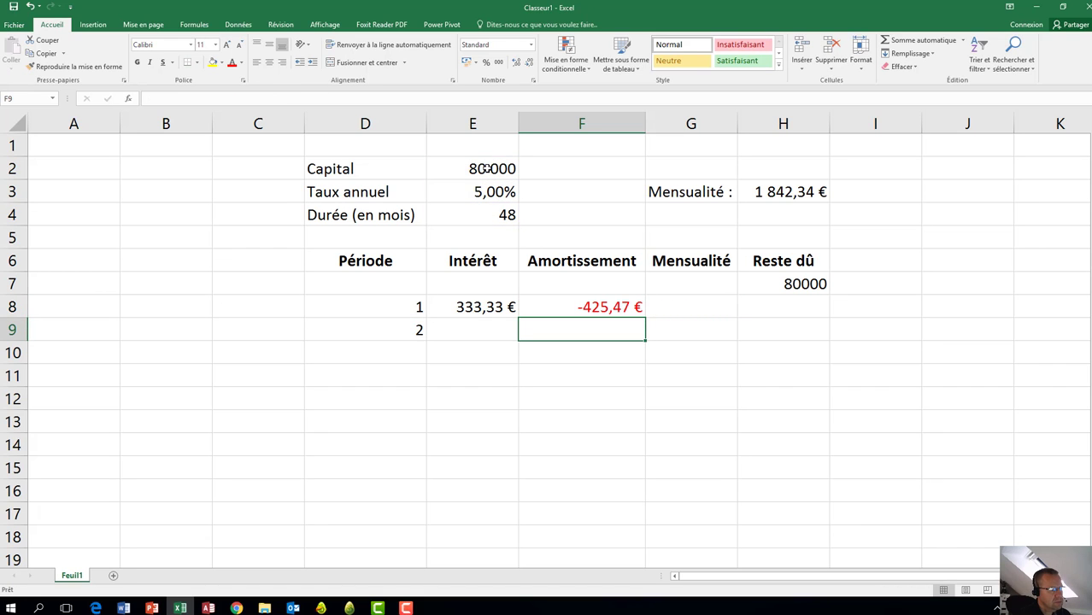
Insert a plus sign before PRINCPER in the F8 principal formula.
key("Up")
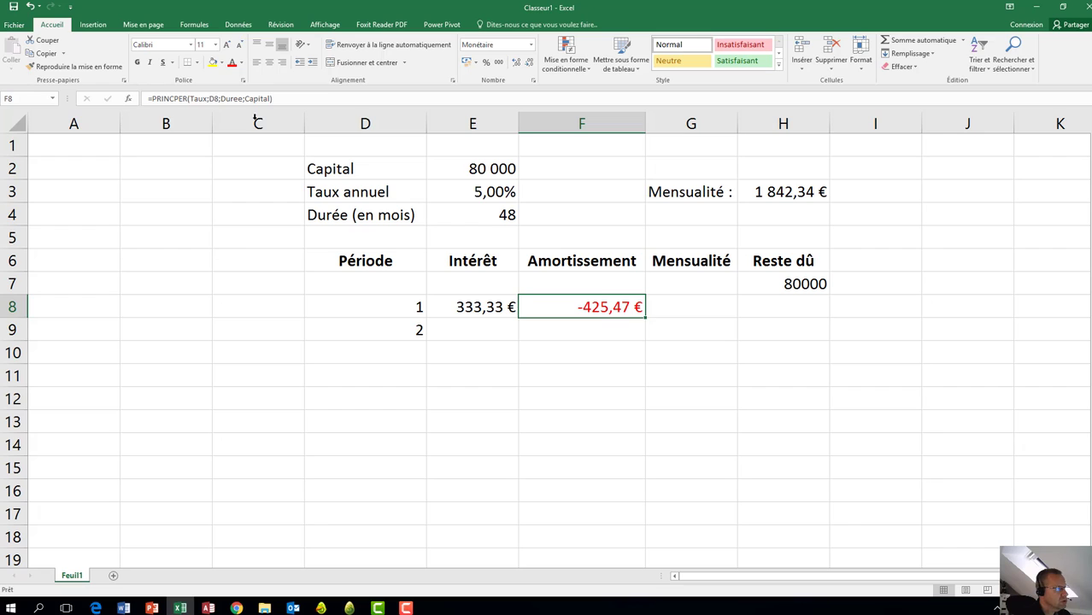
left_click(151, 98)
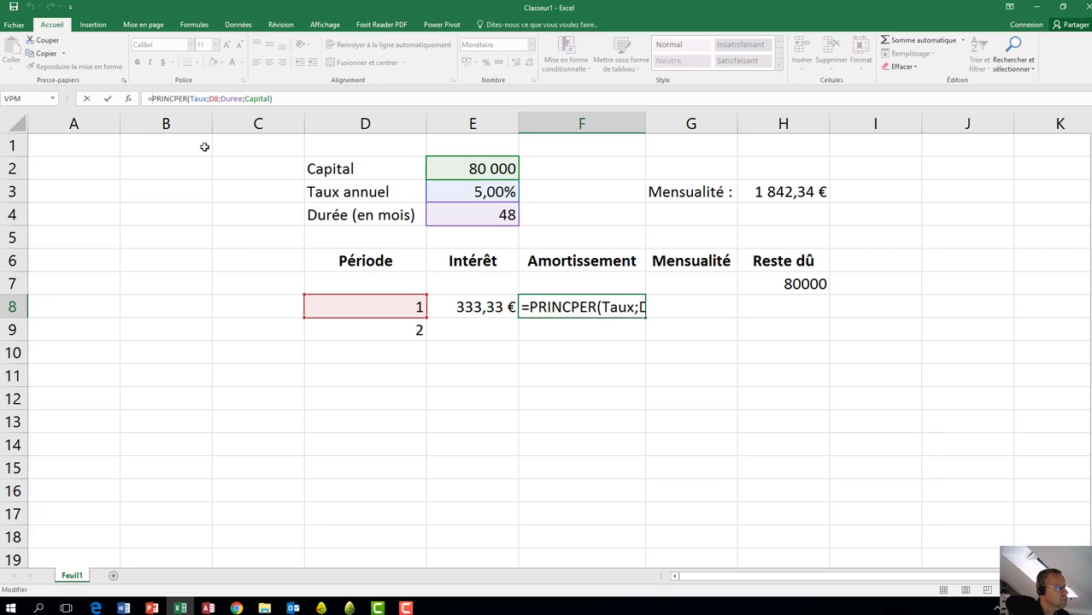
key("Return")
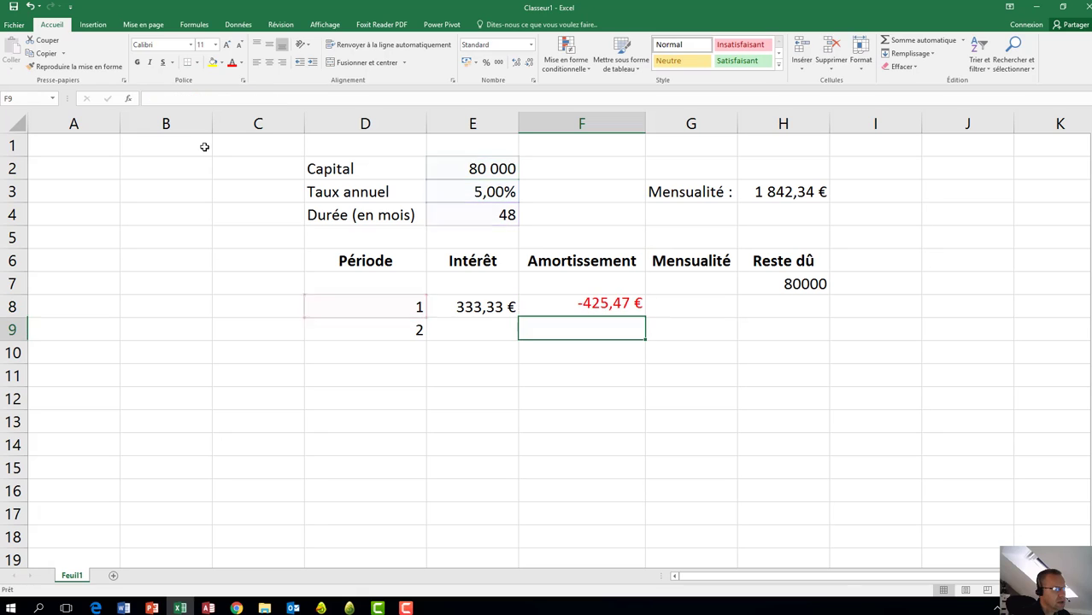
Divide the rate argument by 12 in the F8 PRINCPER formula.
left_click(595, 309)
double_click(596, 309)
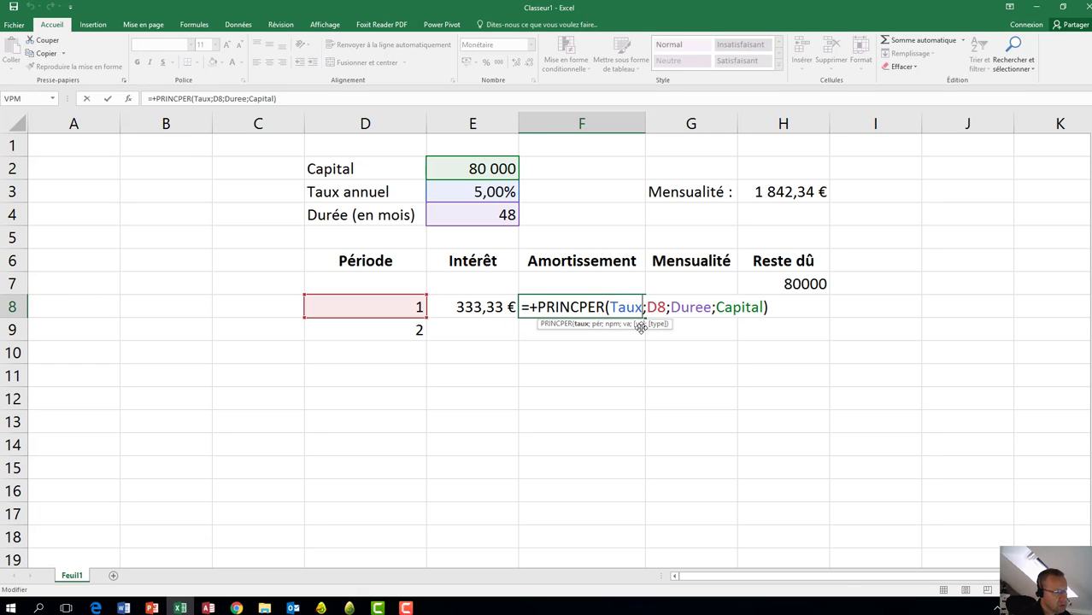
type("/12")
key("Return")
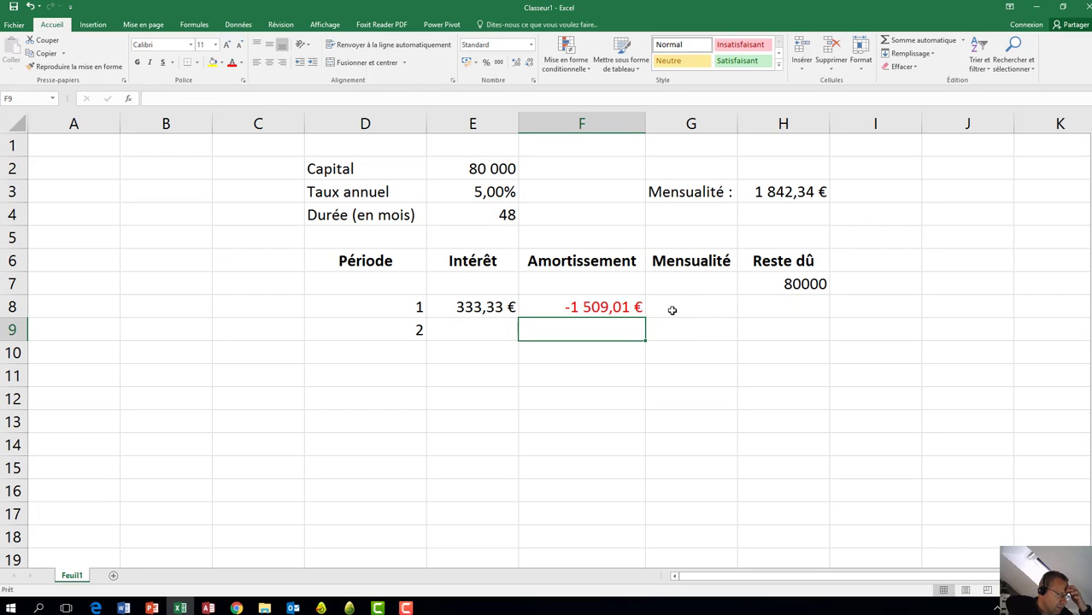
Calculate the first period's payment in G8, under Mensualité, as the sum of interest and principal with =E8+F8.
left_click(673, 311)
type("=")
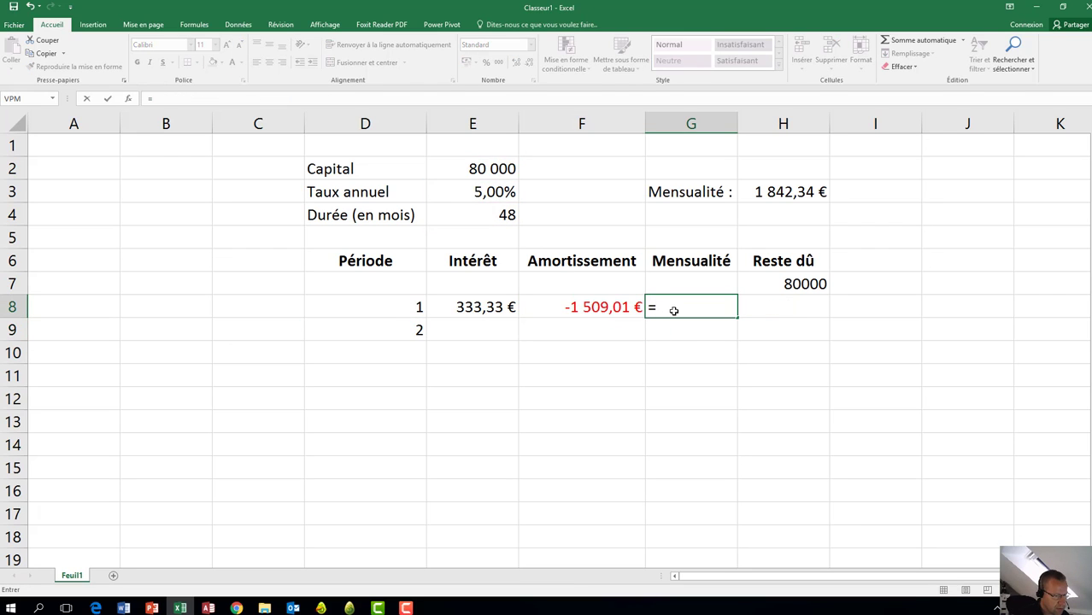
key("Left")
key("Left")
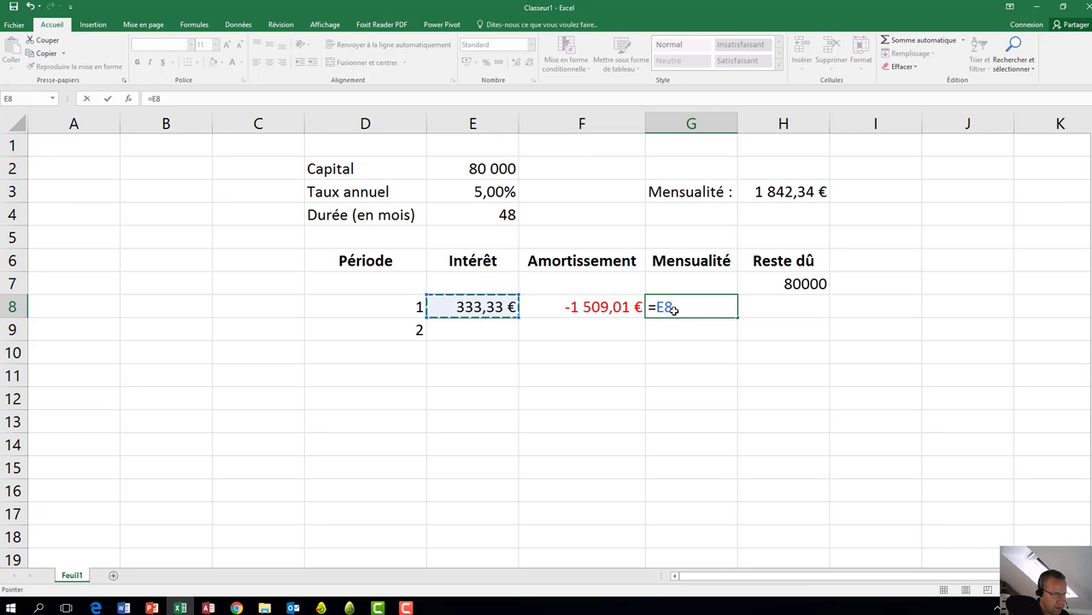
type("+")
key("Left")
key("Return")
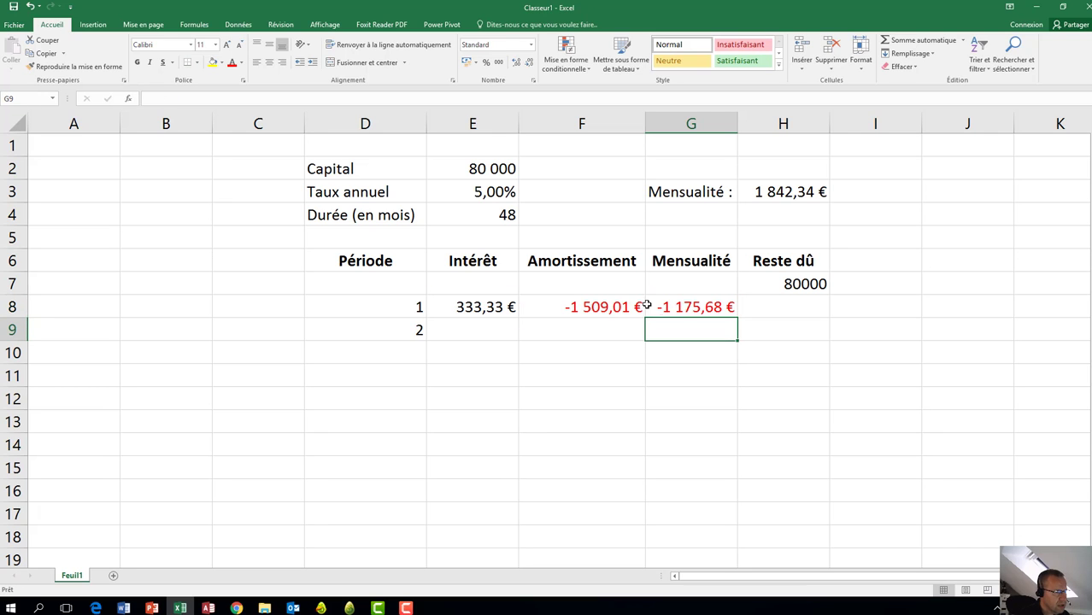
Replace the plus sign before PRINCPER in the F8 formula with a minus sign to reverse the principal's sign.
left_click(601, 305)
double_click(557, 307)
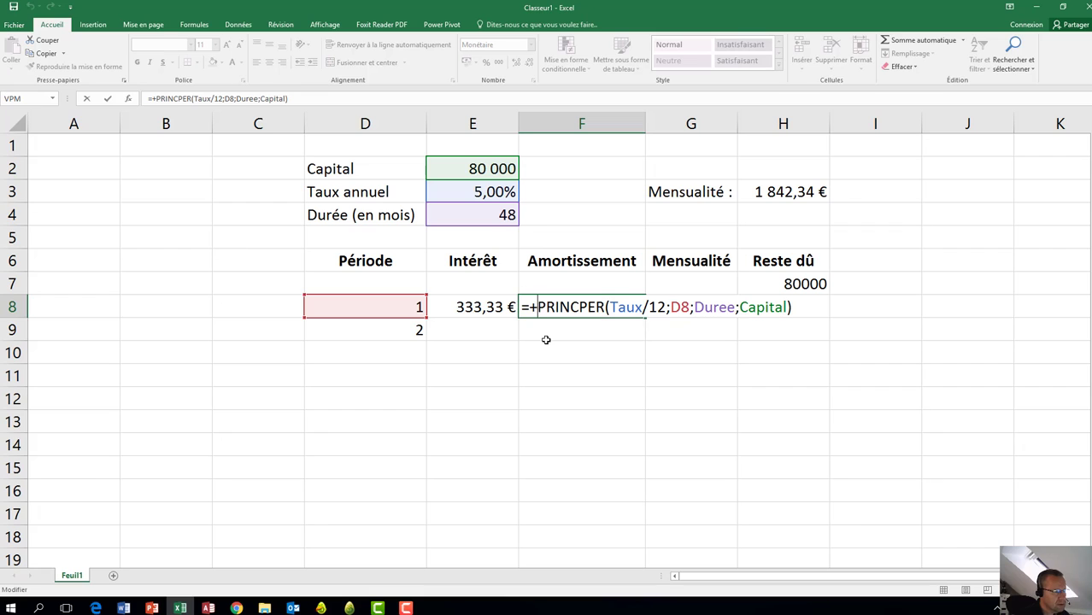
key("BackSpace")
key("Return")
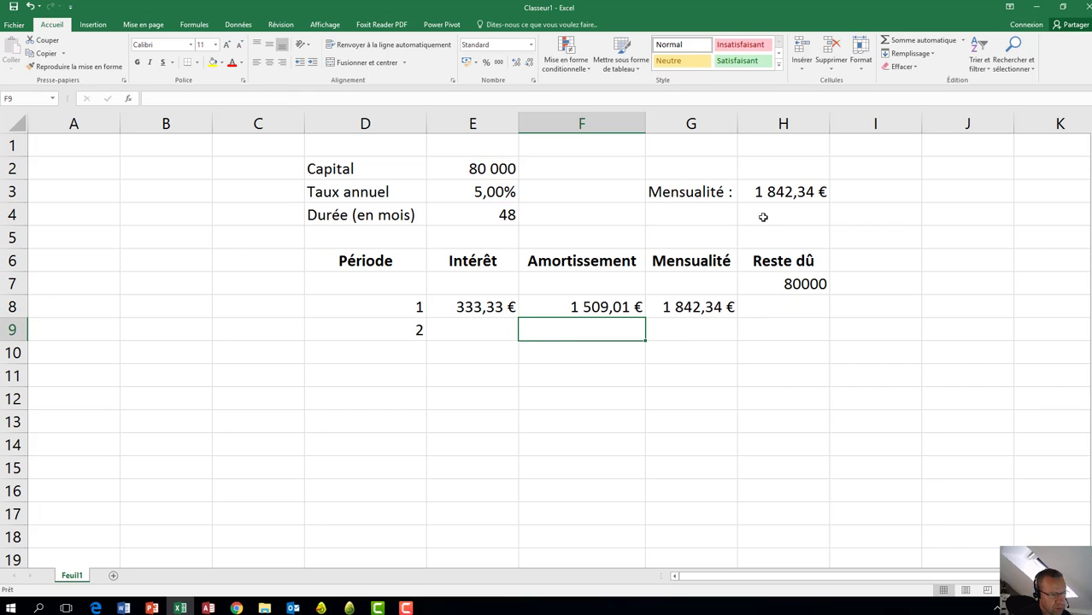
Enter =H7-G8 in H8, under Reste dû, to subtract the monthly payment from the opening balance.
left_click(777, 310)
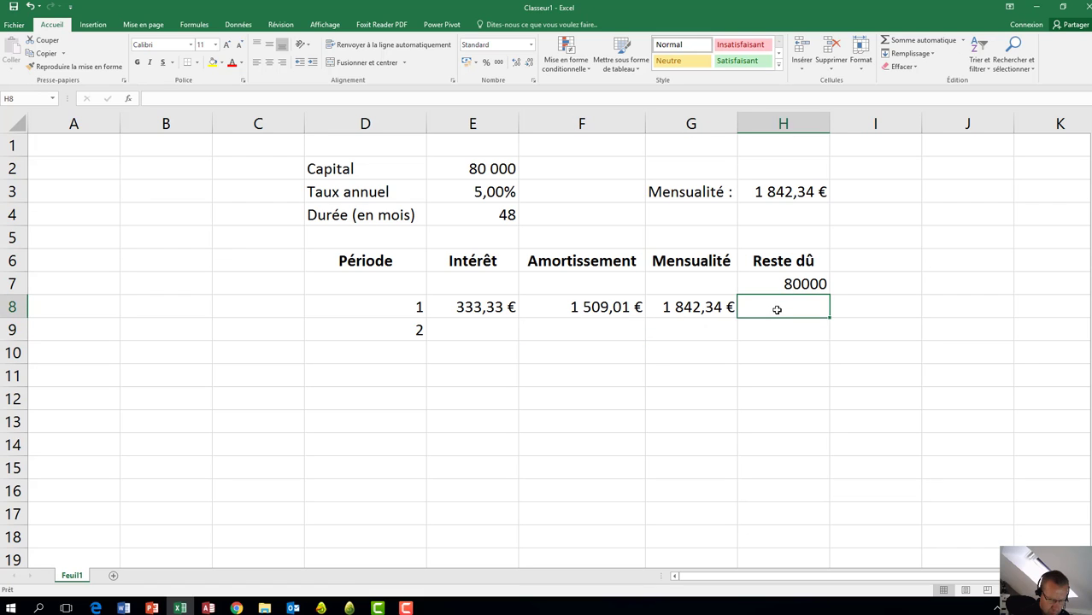
type("=")
key("Up")
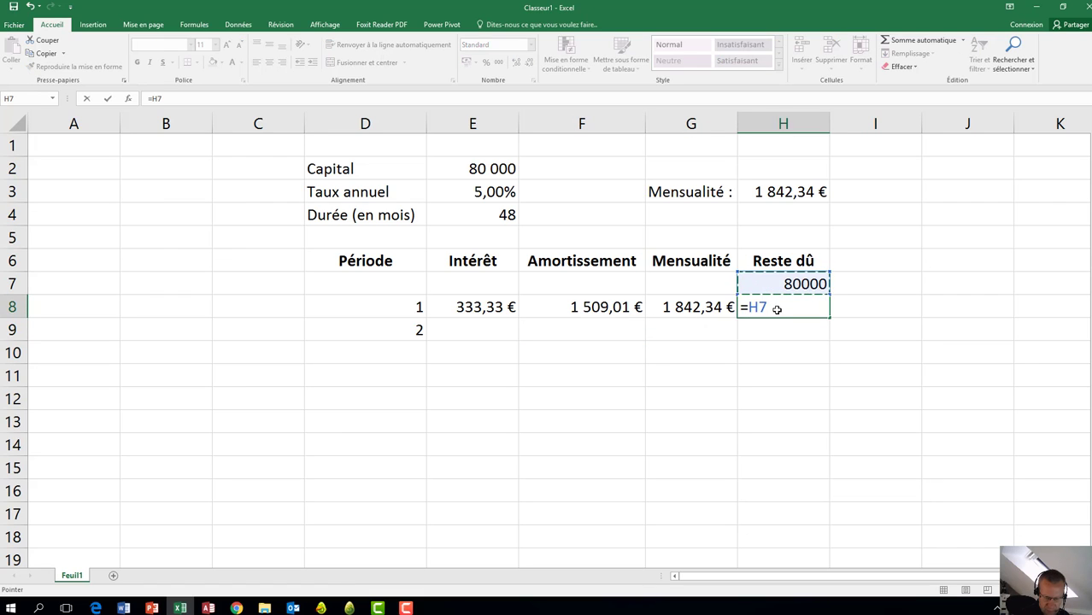
type("-")
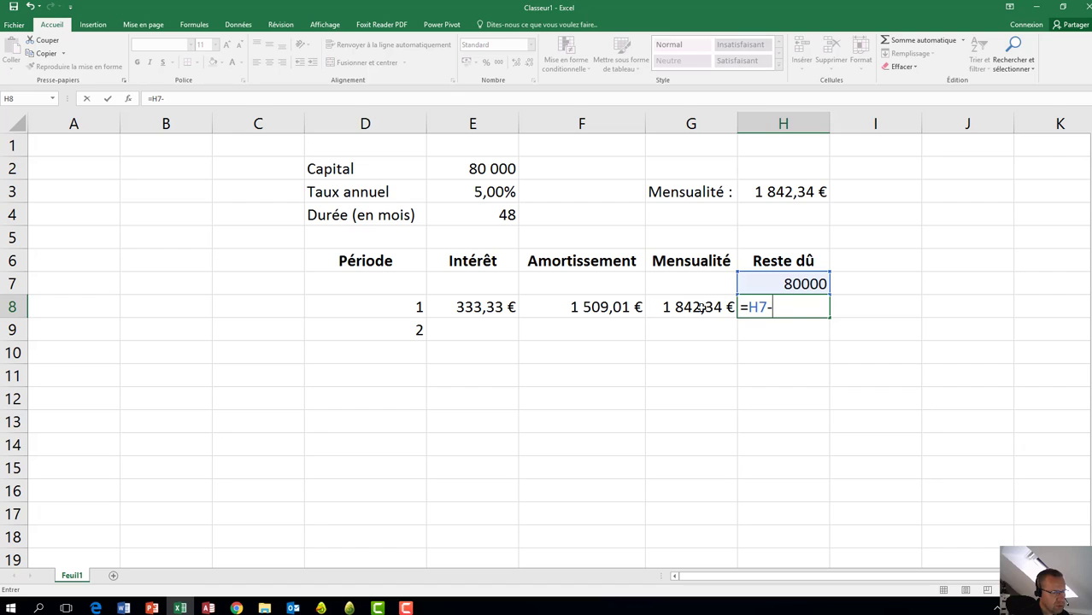
left_click(699, 307)
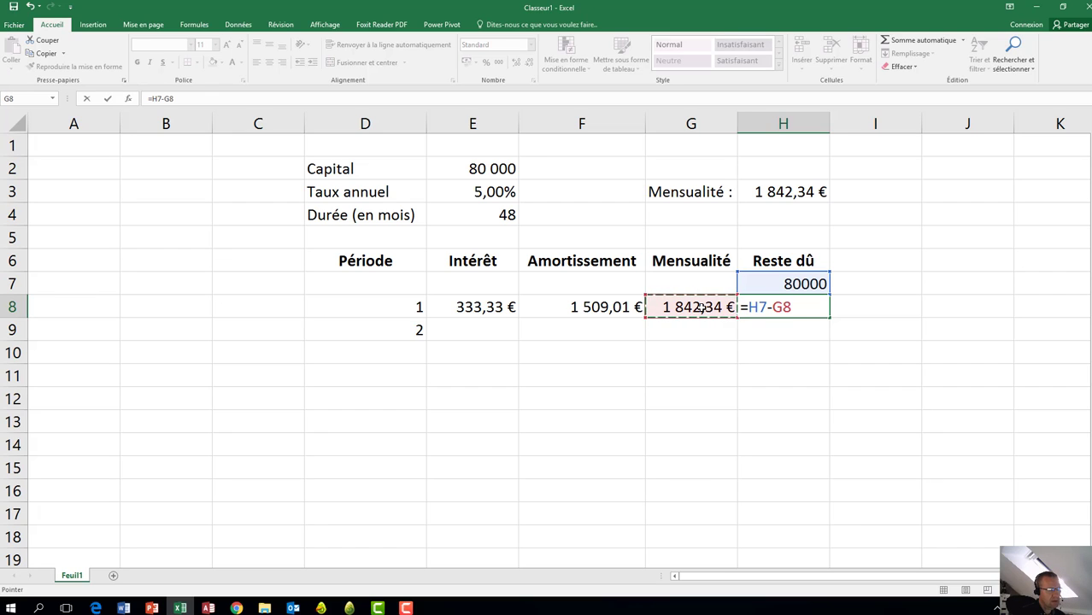
key("Return")
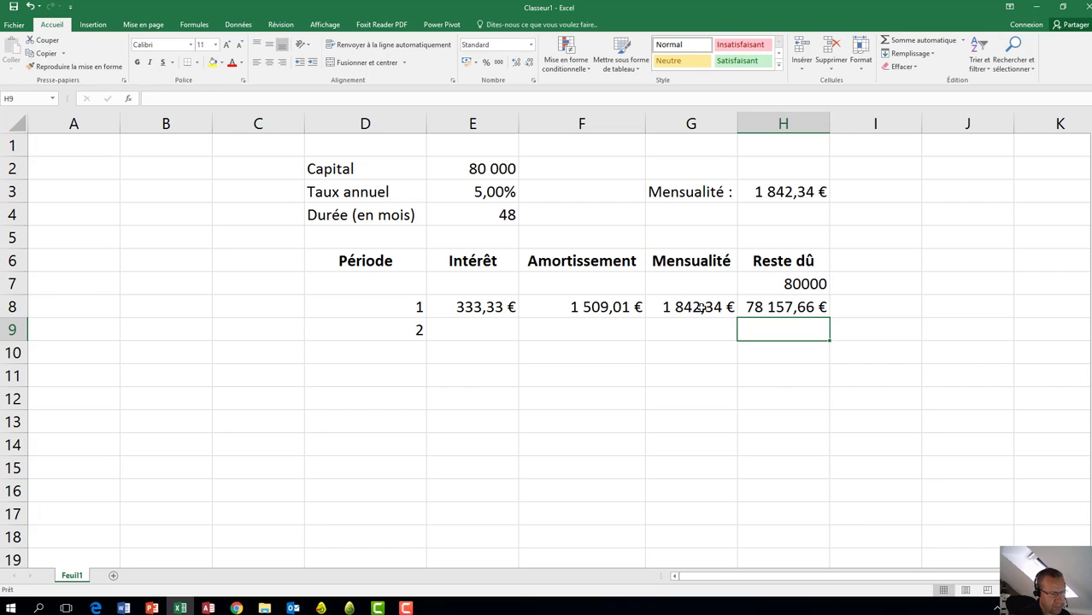
Replace the H8 remaining balance formula with =H7-F8 so that only the principal is subtracted from the opening balance.
left_click(780, 307)
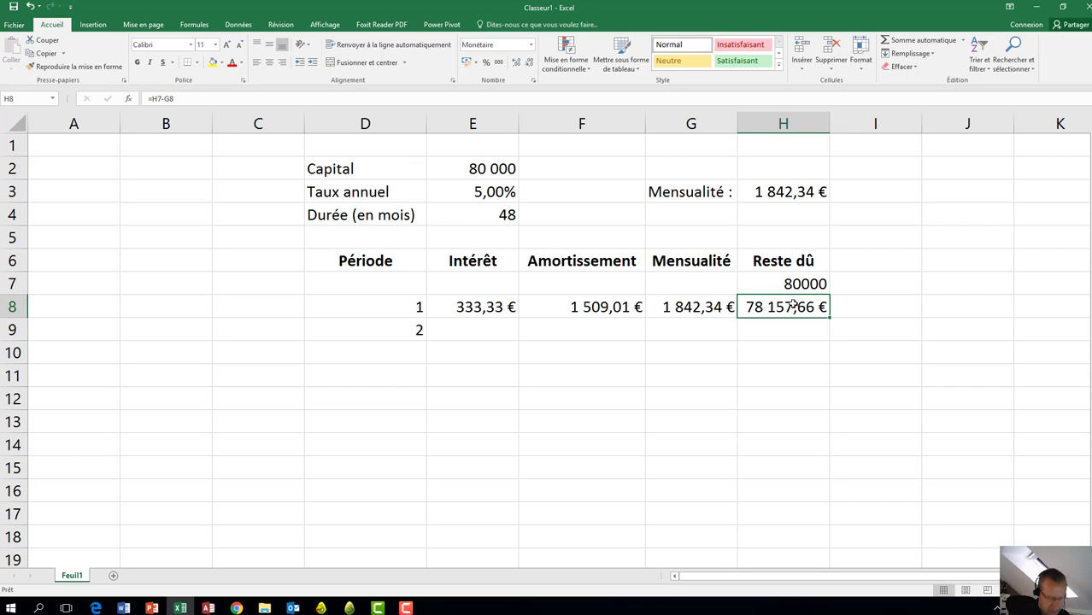
type("=")
key("Up")
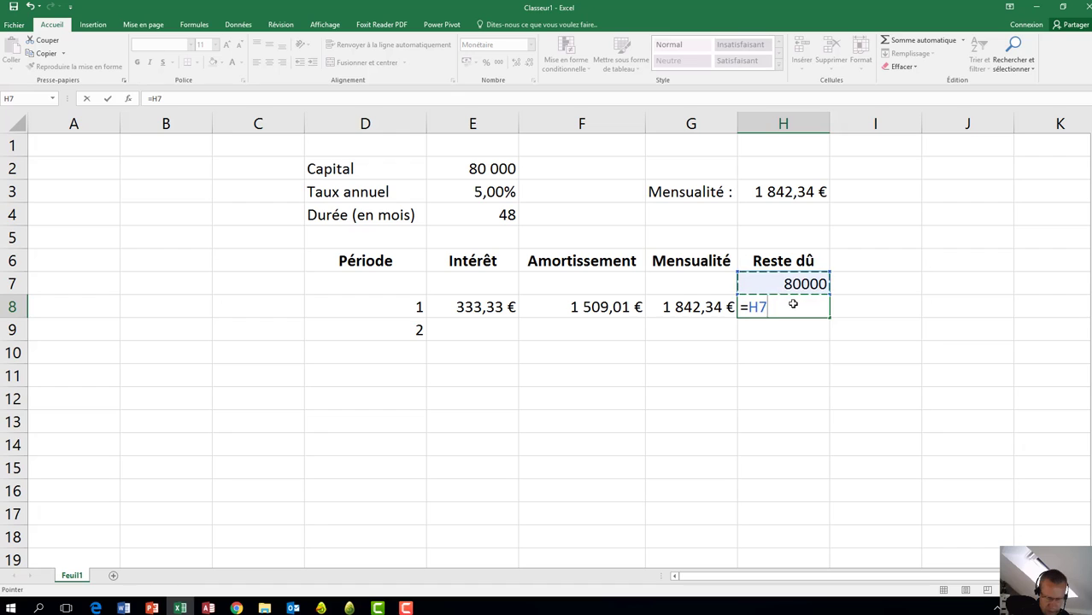
type("-")
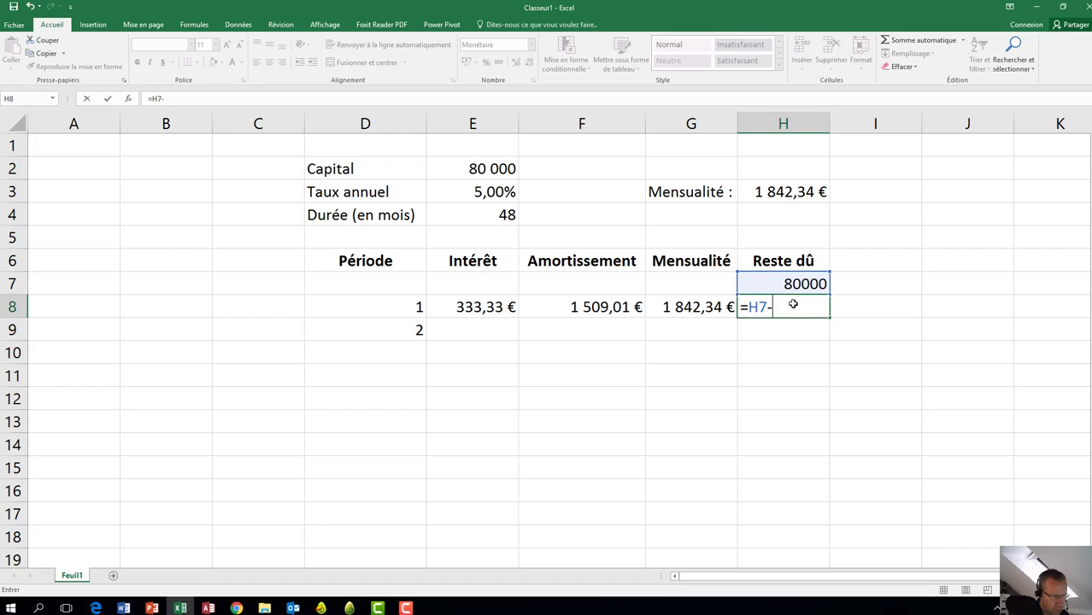
left_click(602, 307)
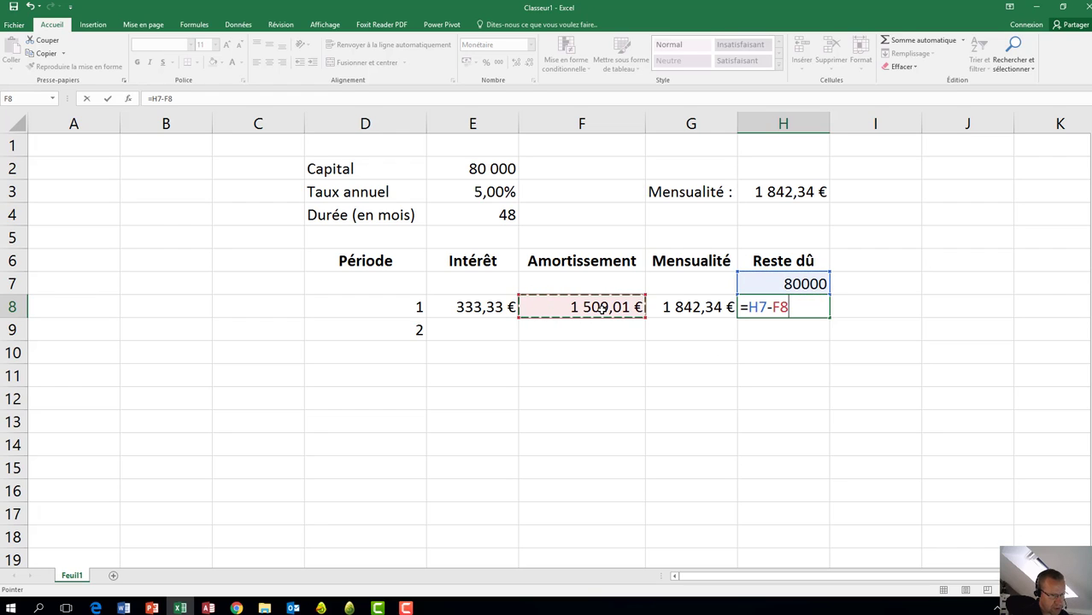
key("Return")
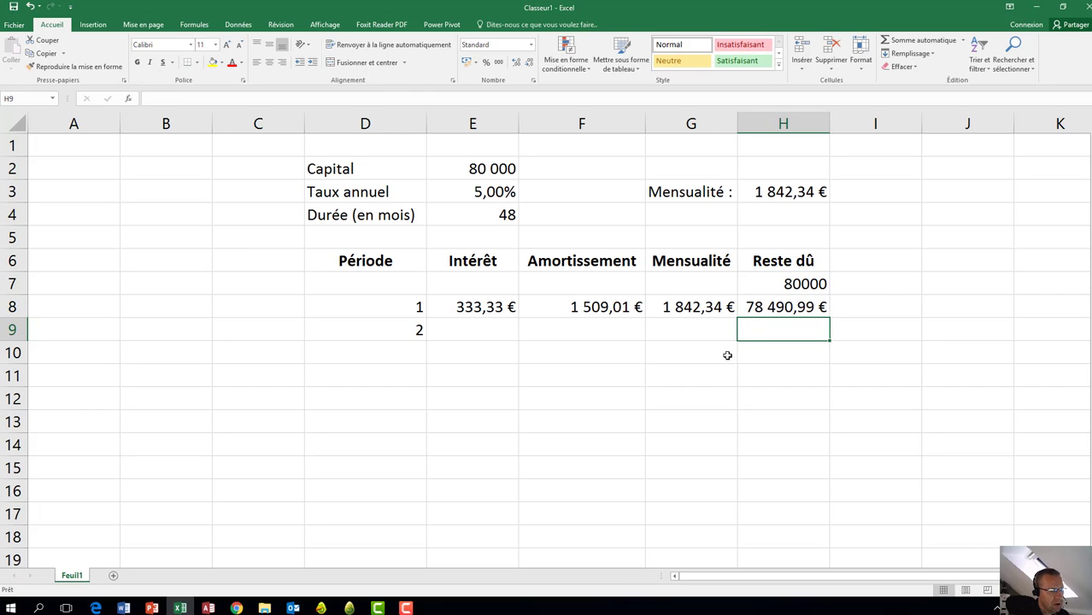
Extend the period numbers in the Période column down to 48, filling D8:D55 in increments of one.
left_click_drag(788, 281, 783, 301)
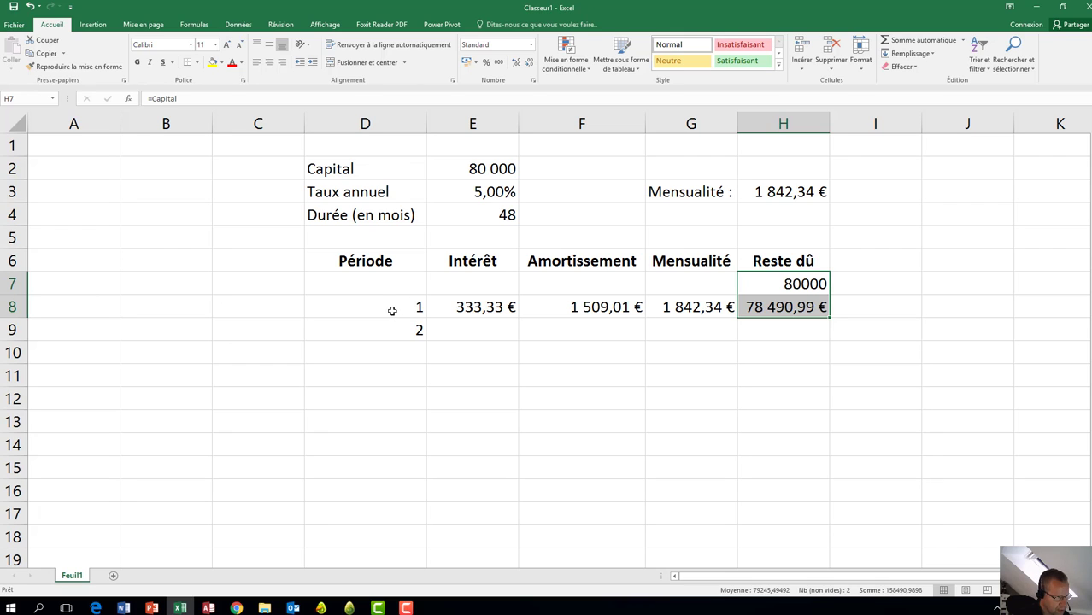
left_click(390, 316)
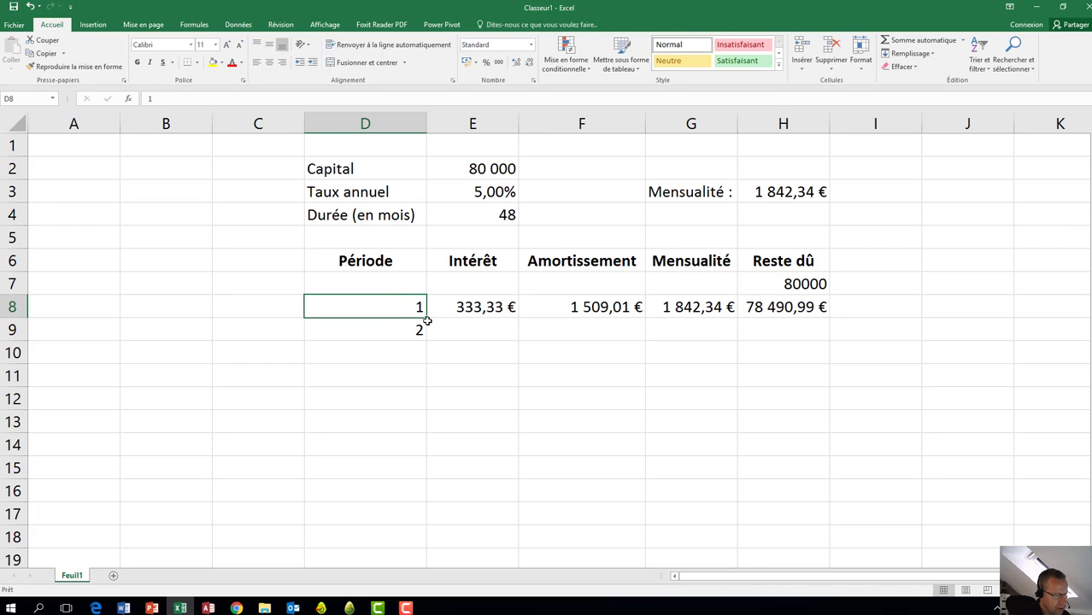
left_click_drag(401, 313, 422, 497)
left_click(412, 495)
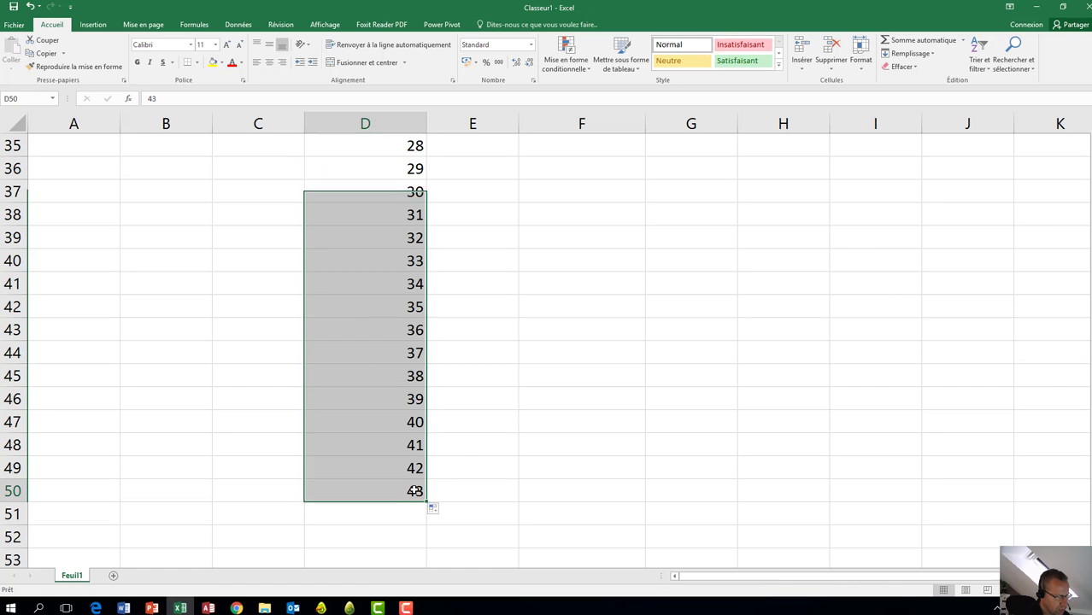
left_click_drag(409, 422, 424, 522)
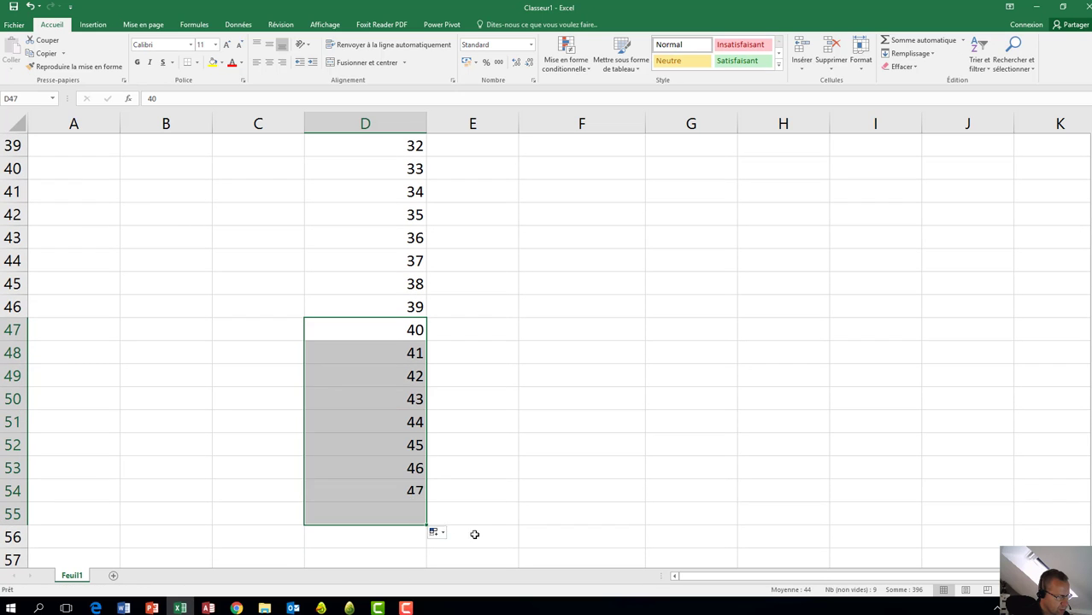
scroll(472, 507, "up", 13)
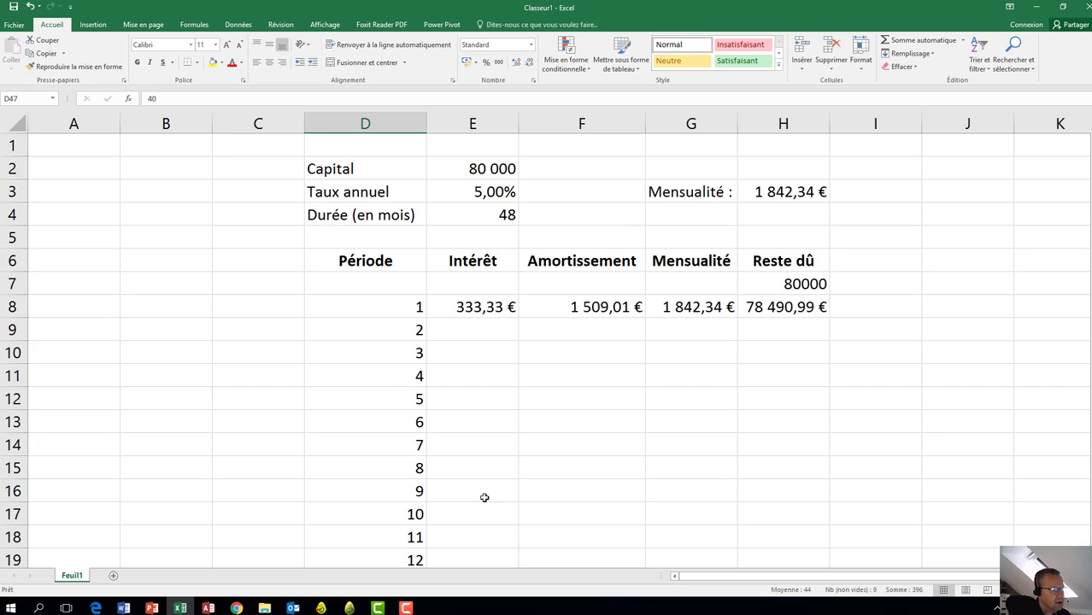
Copy the first period's interest, principal, payment and remaining balance formulas from E8:H8 down through row 55.
left_click(472, 305)
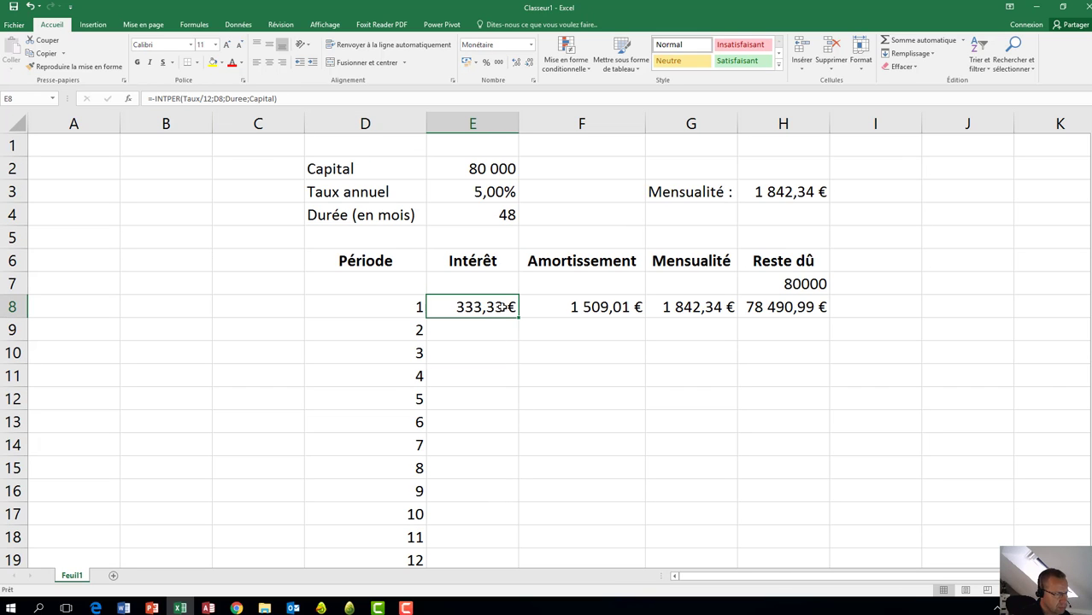
left_click(755, 309, "shift")
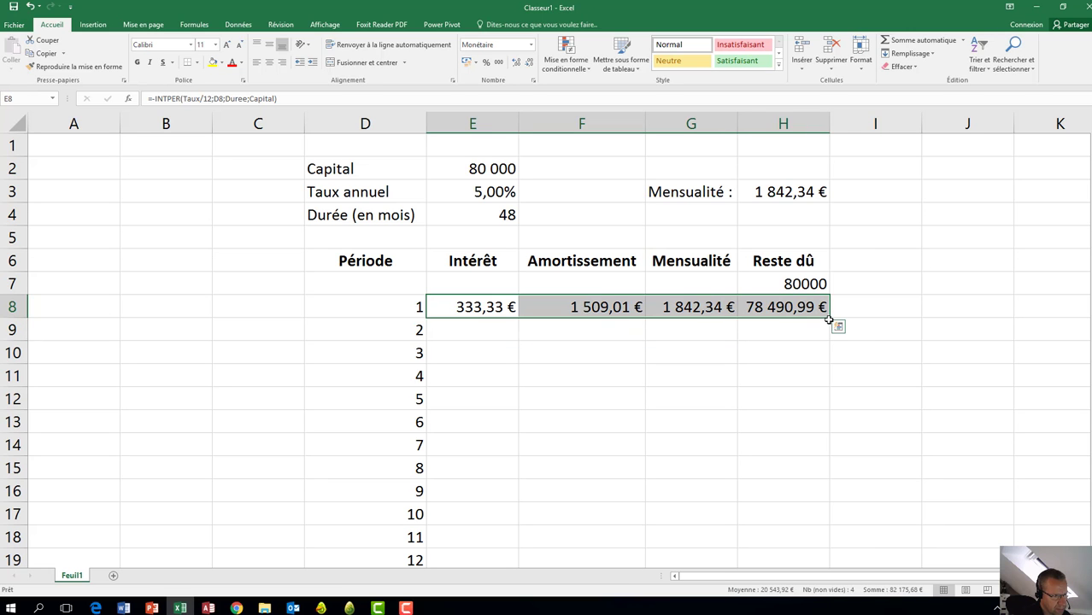
mouse_move(830, 317)
left_mouse_down()
mouse_move(819, 592)
mouse_move(805, 514)
left_mouse_up()
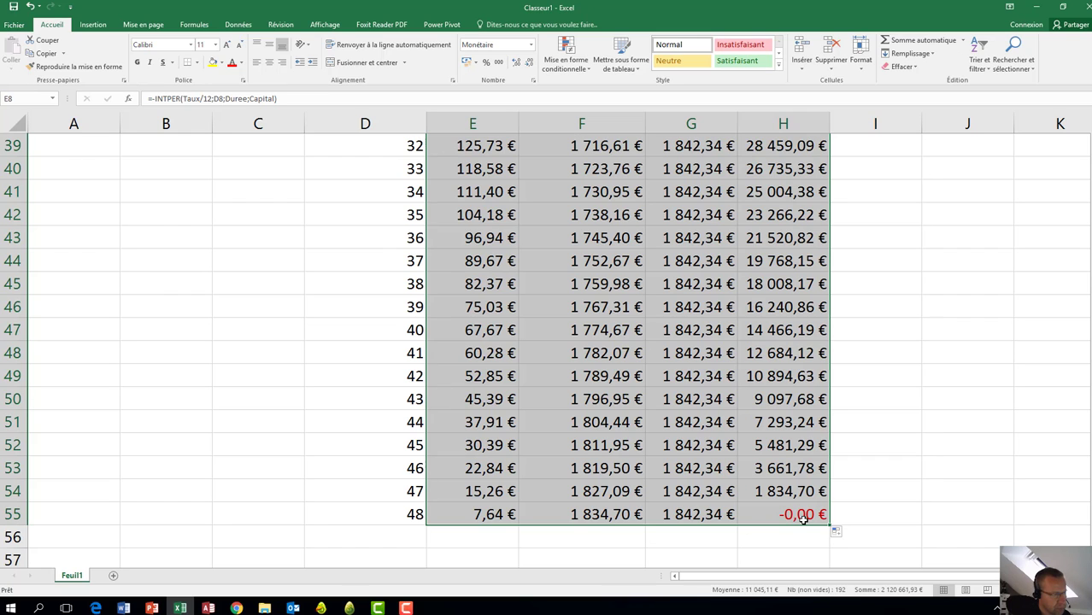
Increase the number format of the final remaining balance in H55 to ten decimal places.
left_click(803, 516)
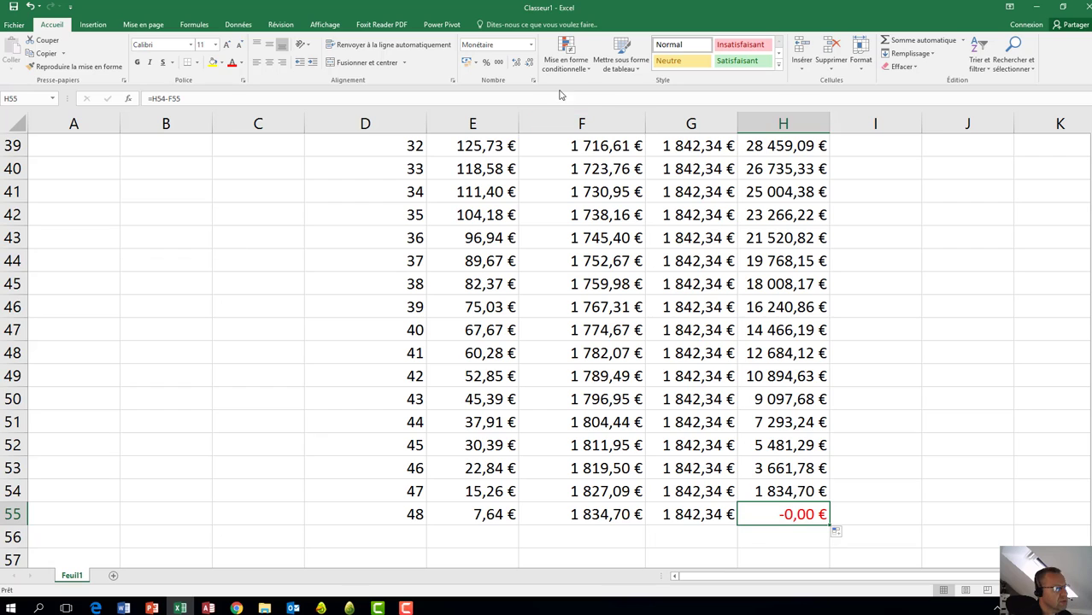
left_click(516, 64)
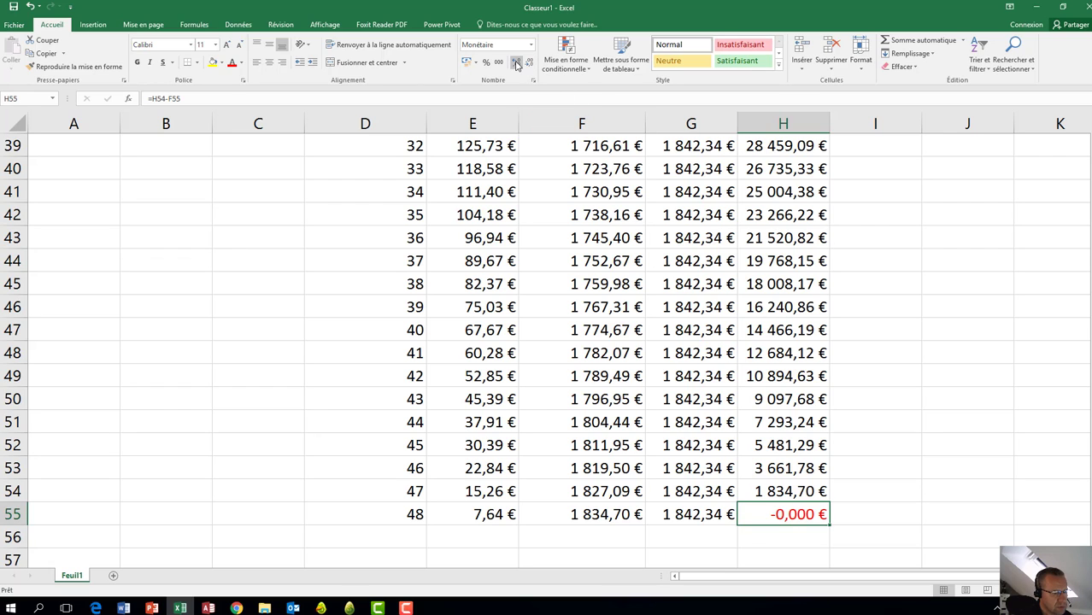
left_click(517, 65)
left_click(517, 64)
left_click(517, 64)
left_click(517, 64)
left_click(517, 64)
left_click(517, 64)
left_click(517, 64)
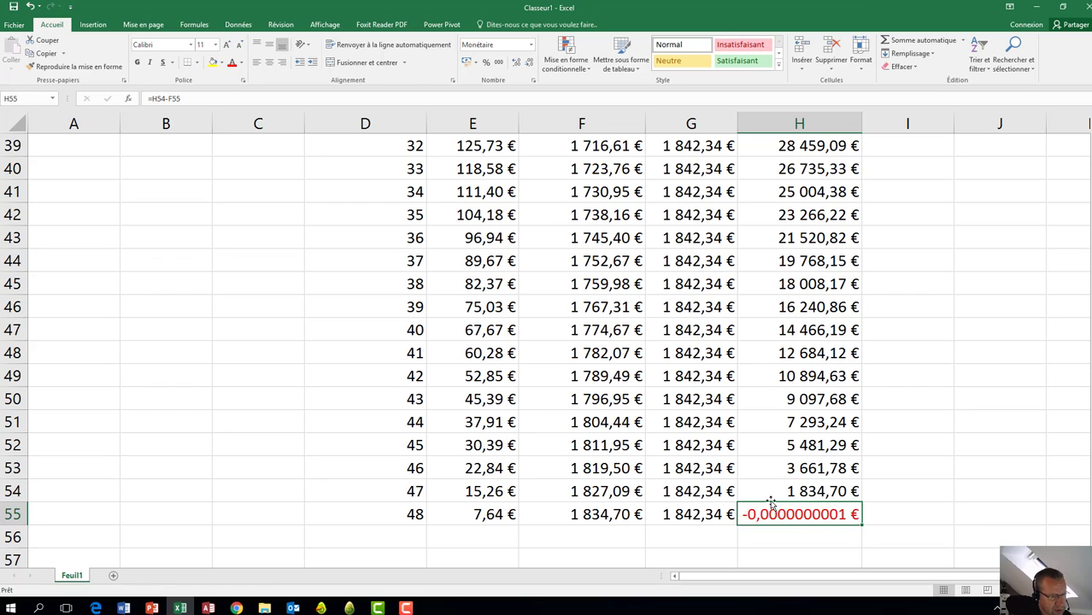
Undo the added decimals in H55 to restore its two-decimal currency format.
key("ctrl+z")
key("ctrl+z")
key("ctrl+z")
key("ctrl+z")
key("ctrl+z")
key("ctrl+z")
key("ctrl+z")
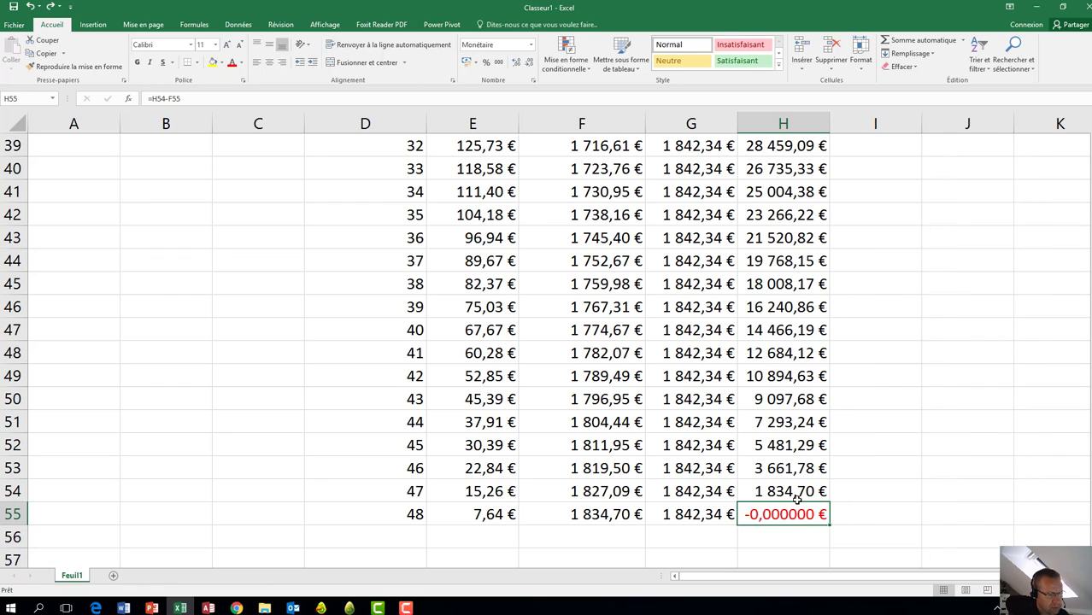
key("ctrl+z")
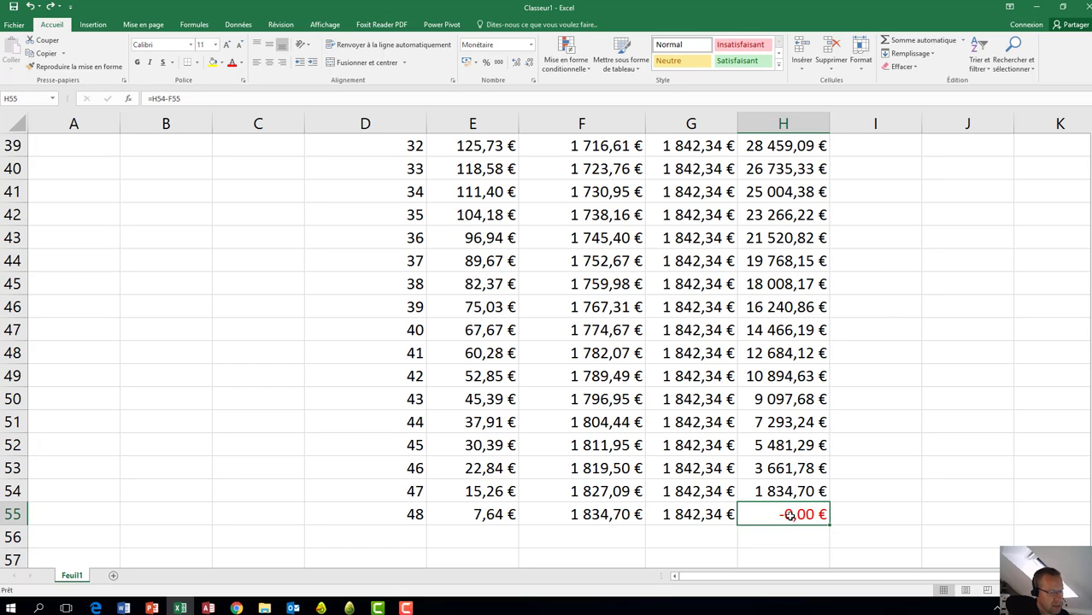
Check the formulas behind the opening balance in H7 and the first period's interest in E8.
scroll(714, 495, "up", 13)
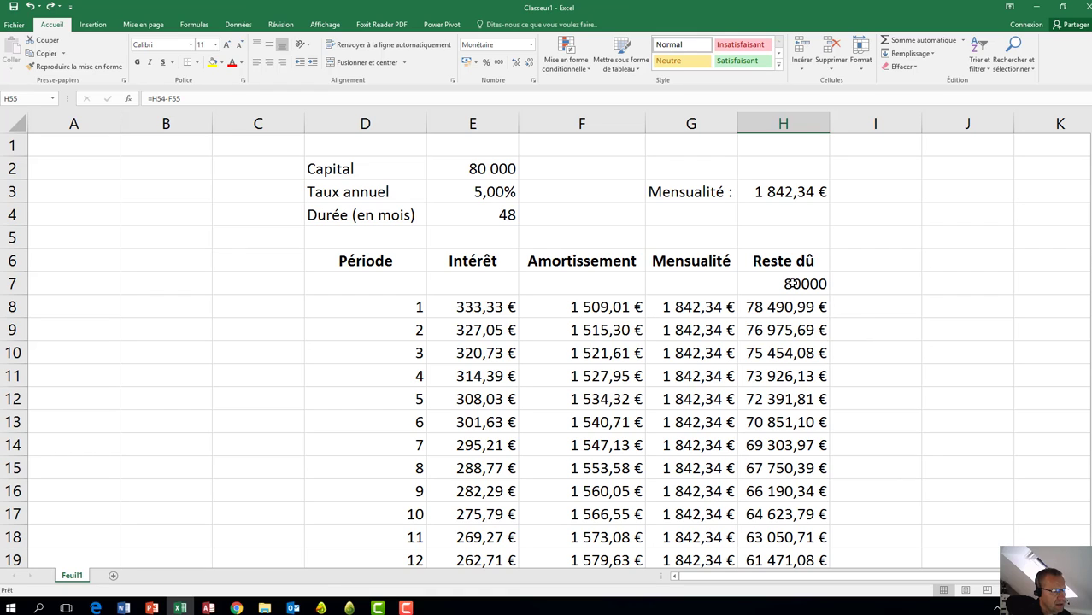
left_click(762, 288)
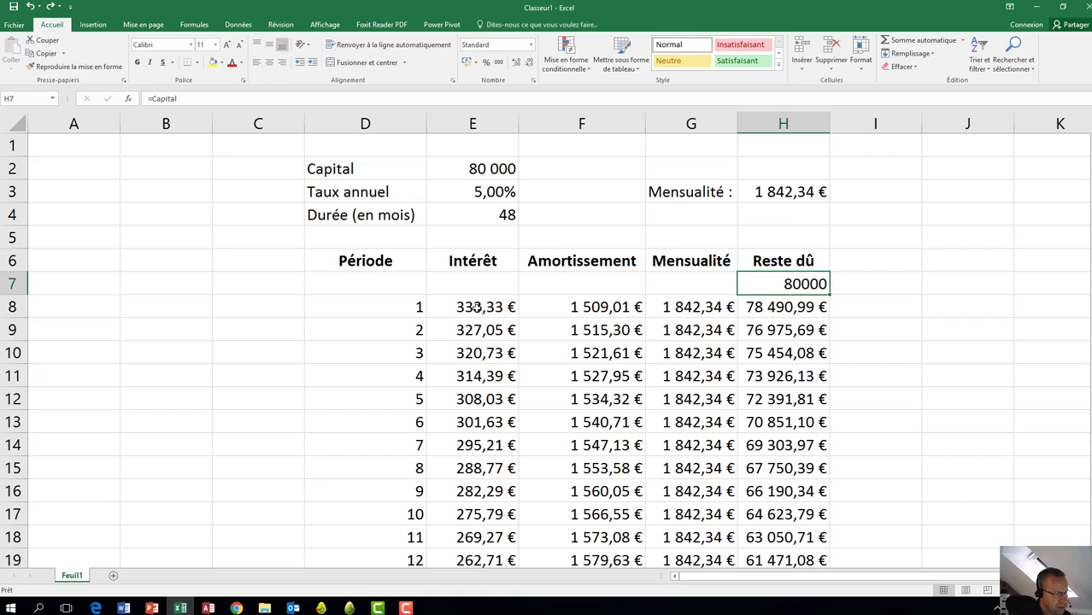
left_click(475, 306)
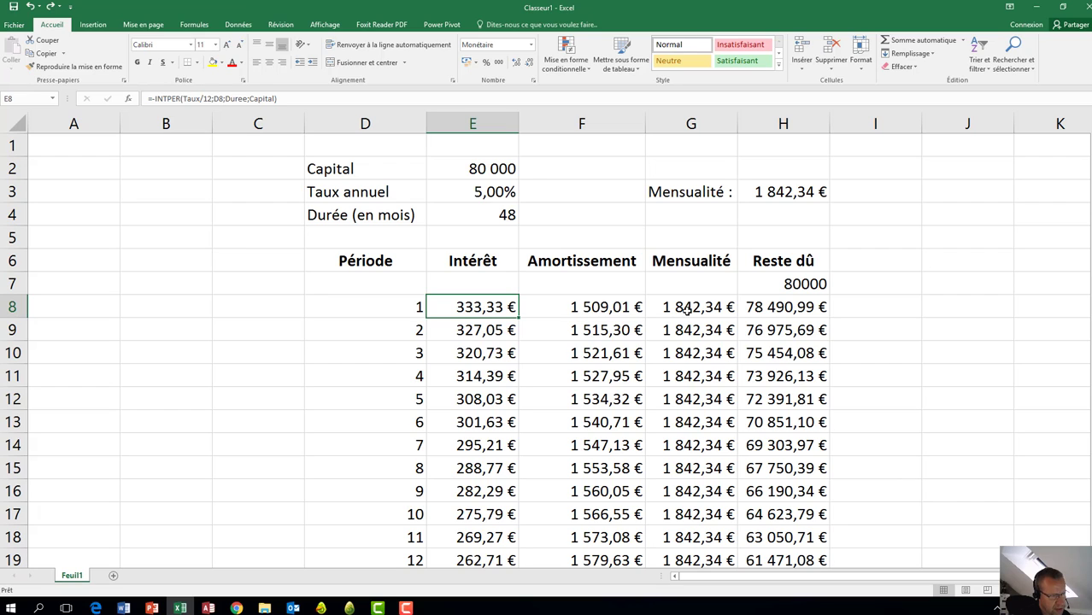